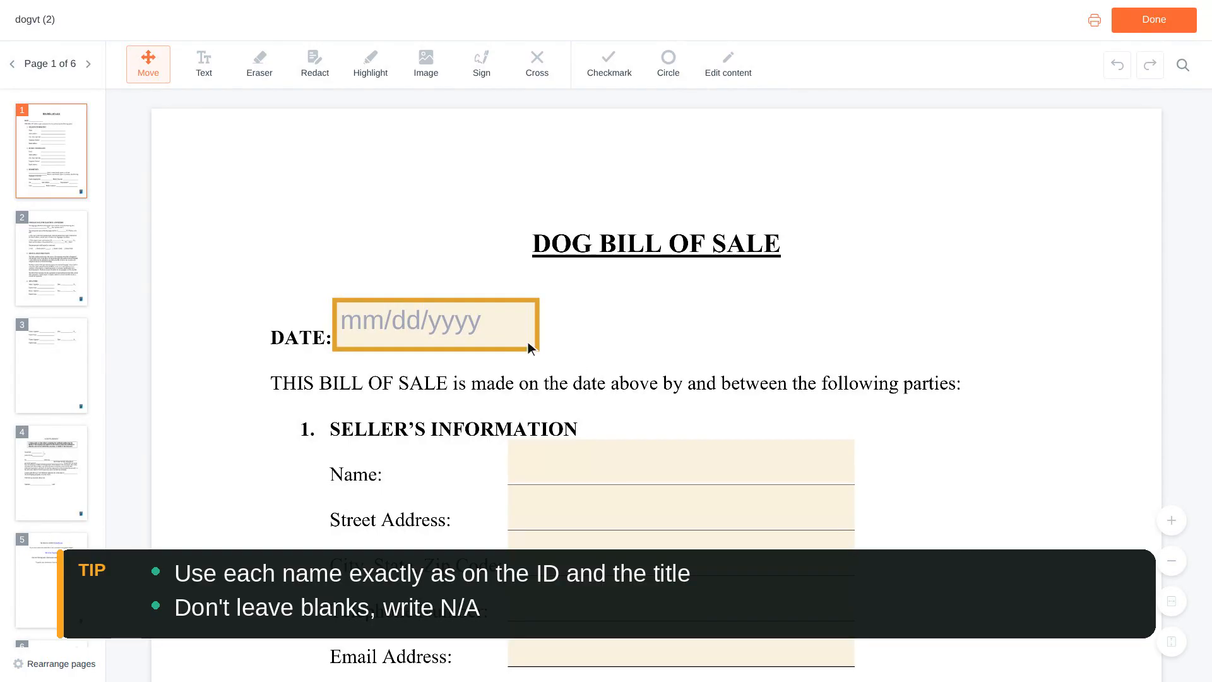
# - Open the calendar for the DATE field, showing August 2026, with its Select button visible
pyautogui.click(440, 325)
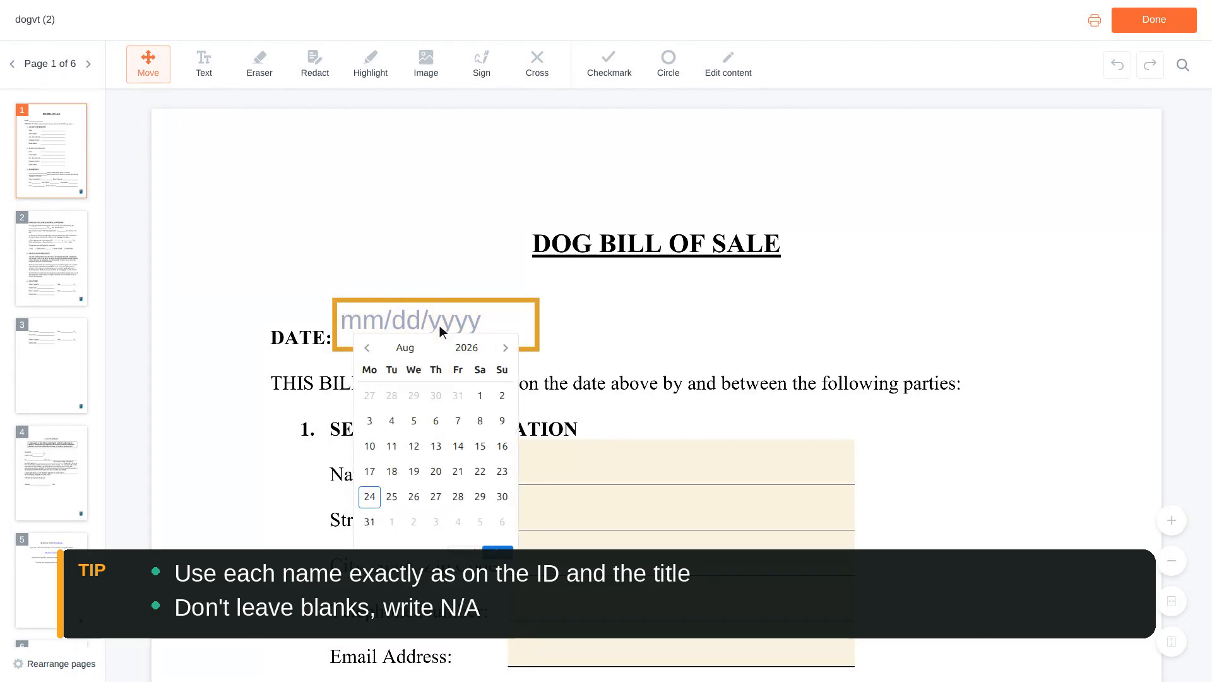
pyautogui.scroll(-1, 440, 325)
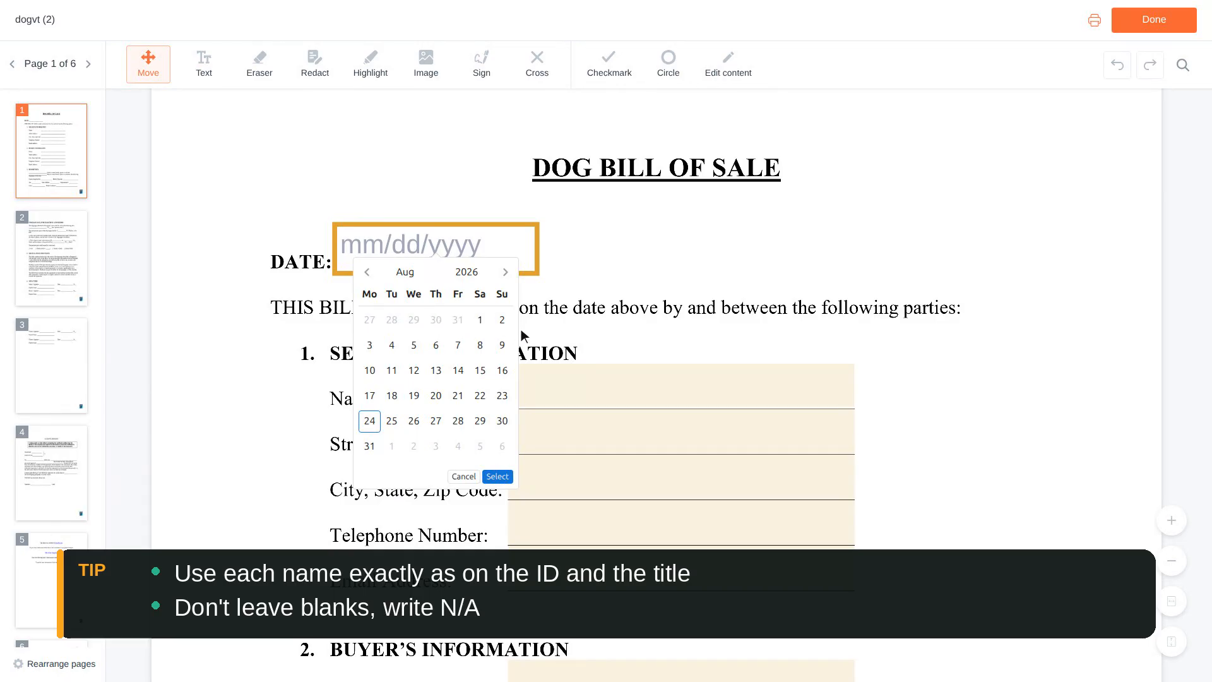
# - Enter the seller's full name and street address in Seller's Information
pyautogui.click(684, 386)
pyautogui.scroll(-1, 685, 387)
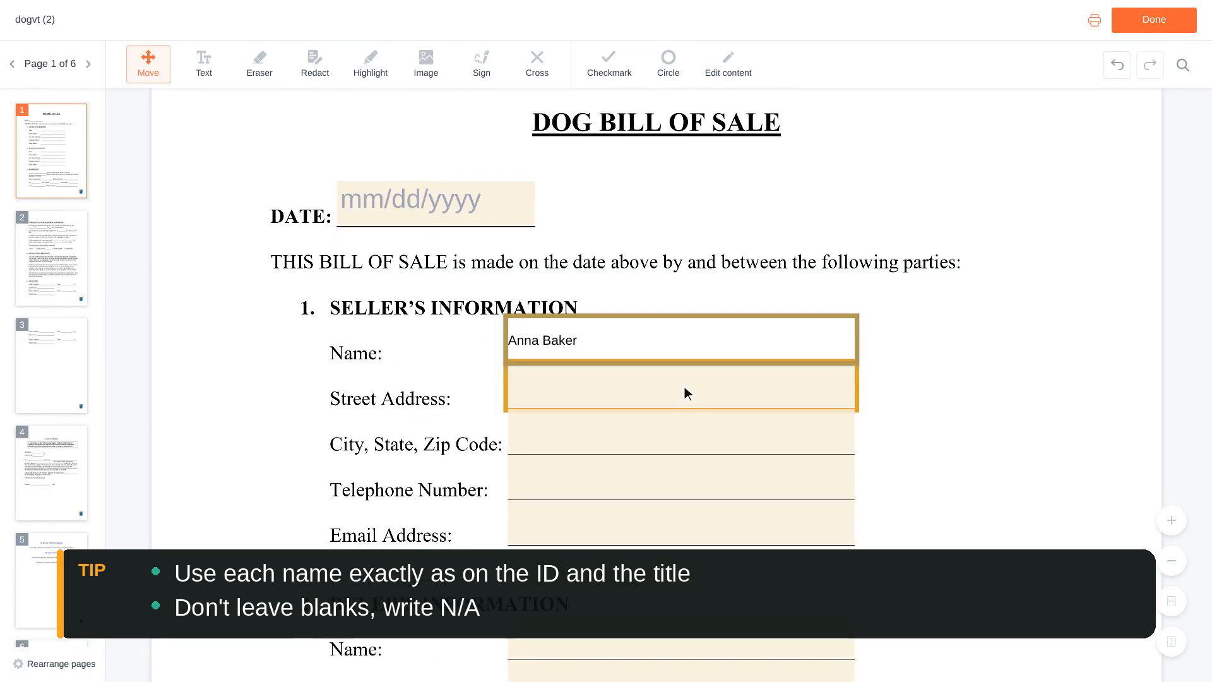
pyautogui.click(684, 393)
pyautogui.write('123 Main Street, Apt 4')
pyautogui.scroll(-1, 684, 393)
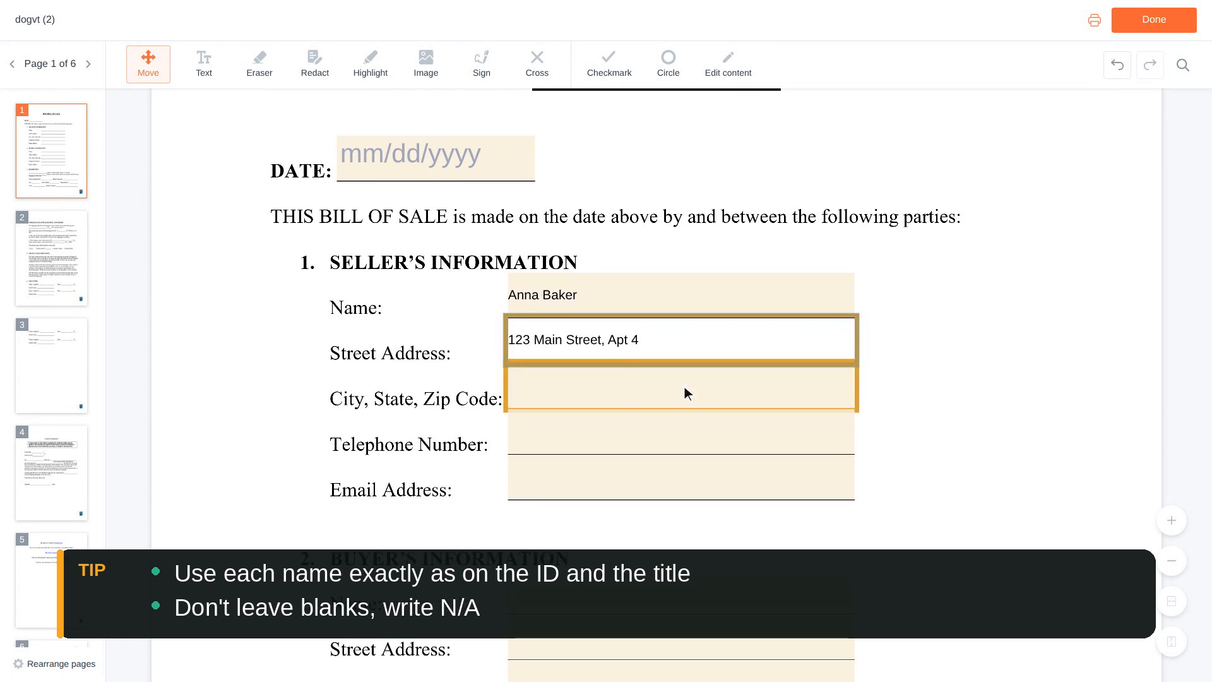
# - Fill in the seller's city/state/ZIP, telephone number and e-mail address
pyautogui.click(684, 386)
pyautogui.write('Burlin')
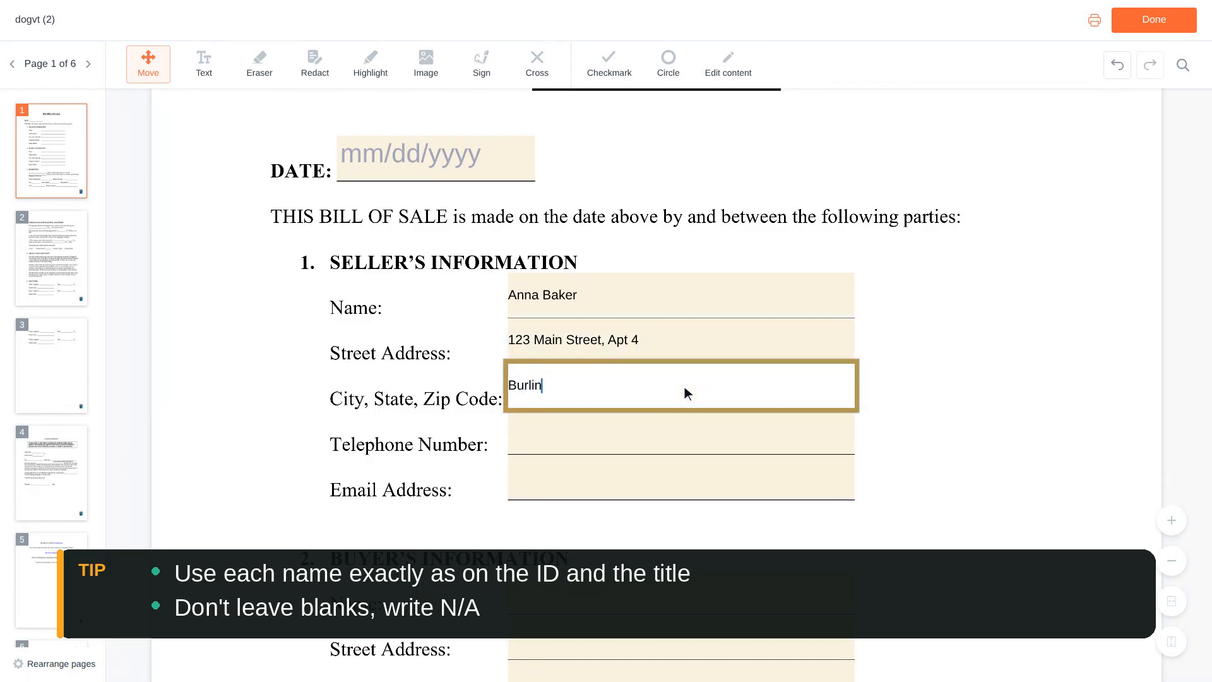
pyautogui.write('gton, VT 05401')
pyautogui.scroll(-1, 685, 386)
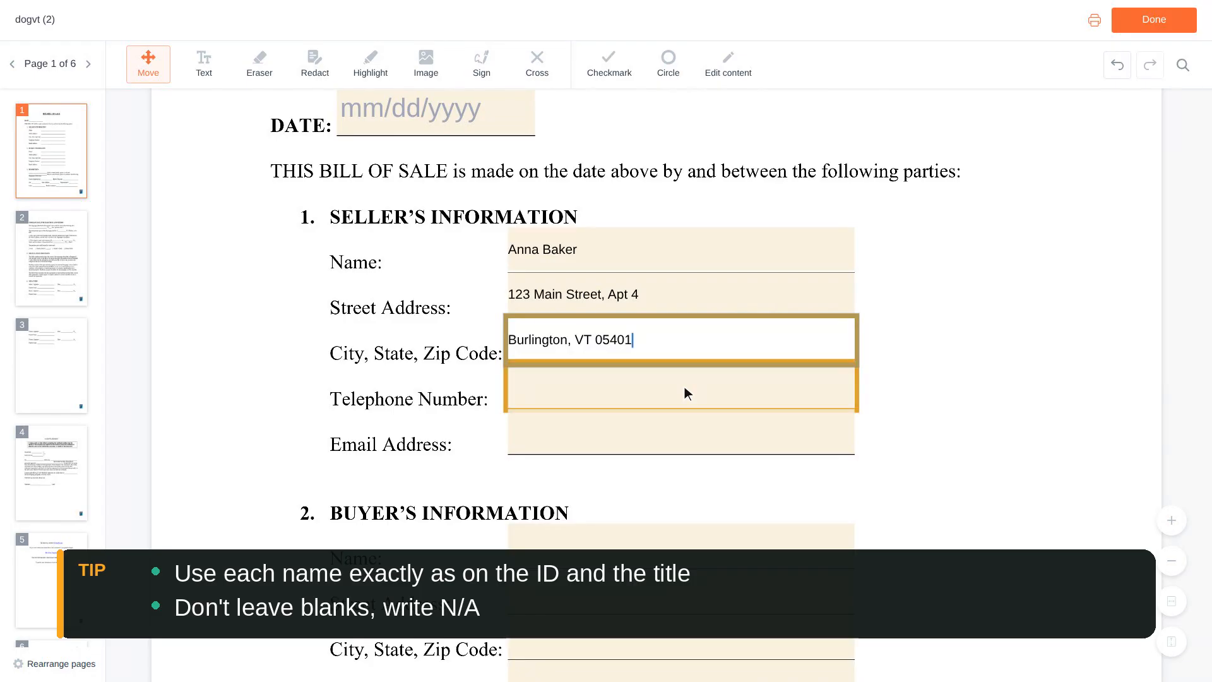
pyautogui.click(685, 387)
pyautogui.write('555-0142')
pyautogui.scroll(-1, 684, 393)
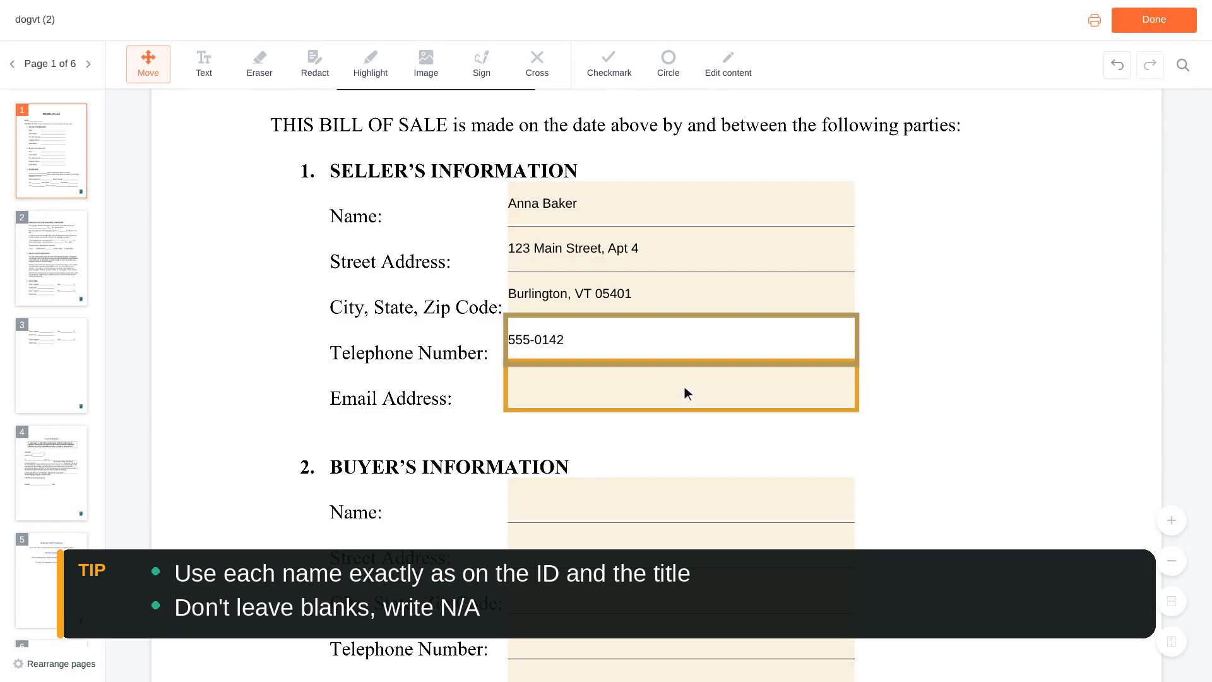
pyautogui.click(685, 392)
pyautogui.write('anna.baker@example.com')
pyautogui.scroll(-1, 685, 386)
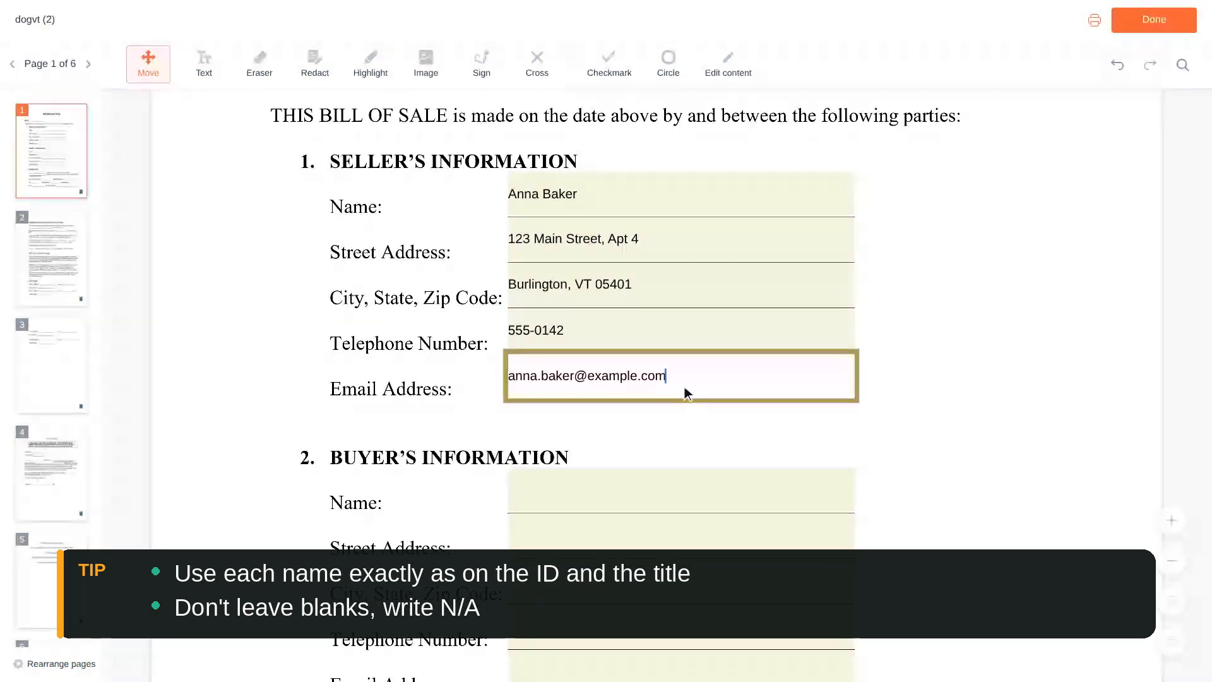
pyautogui.scroll(-3, 685, 386)
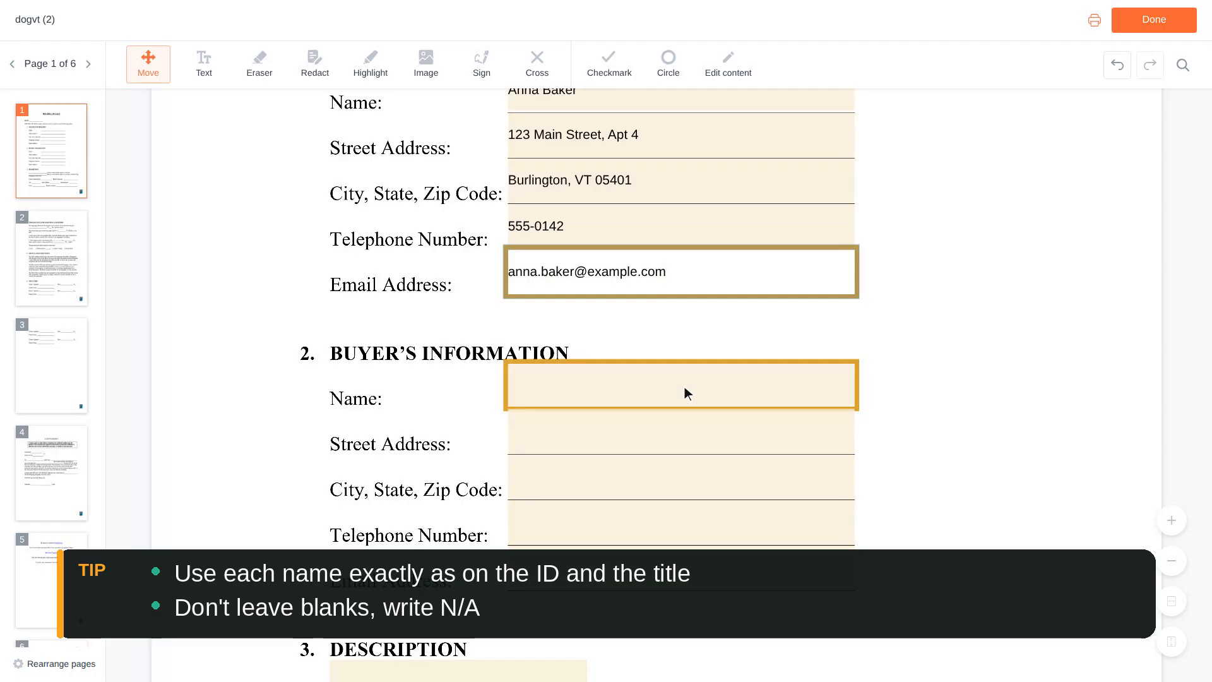
# - Enter the buyer's full name and street address in Buyer's Information
pyautogui.click(684, 386)
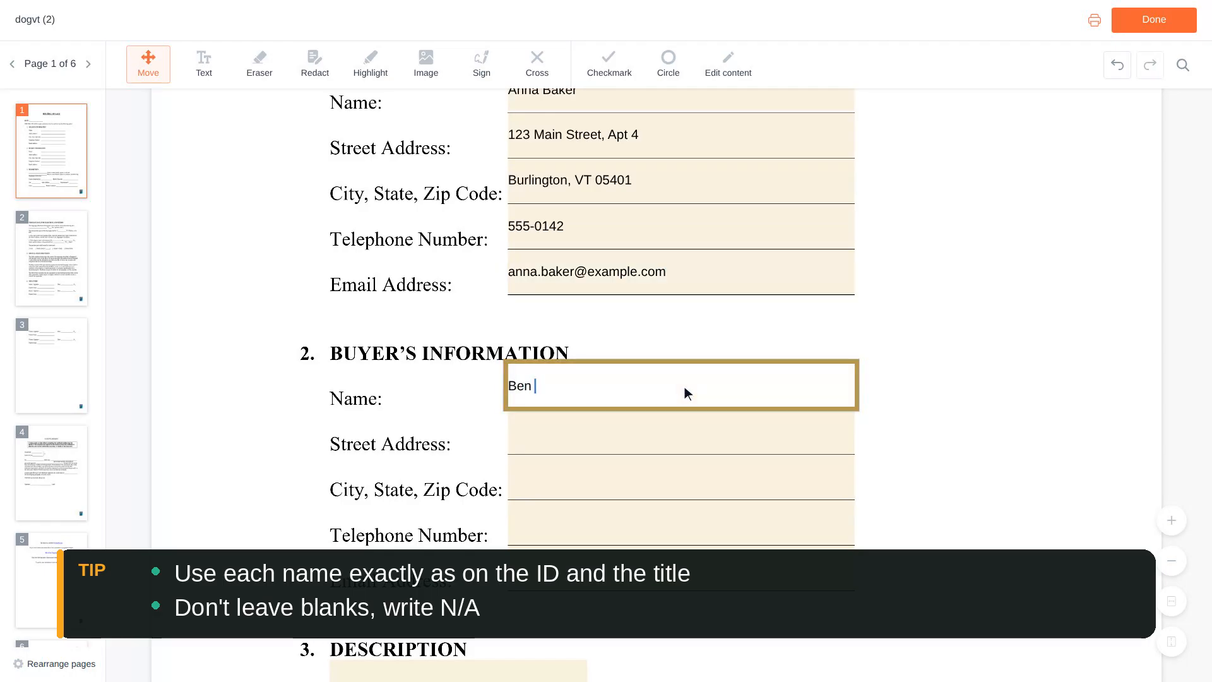
pyautogui.scroll(-1, 684, 387)
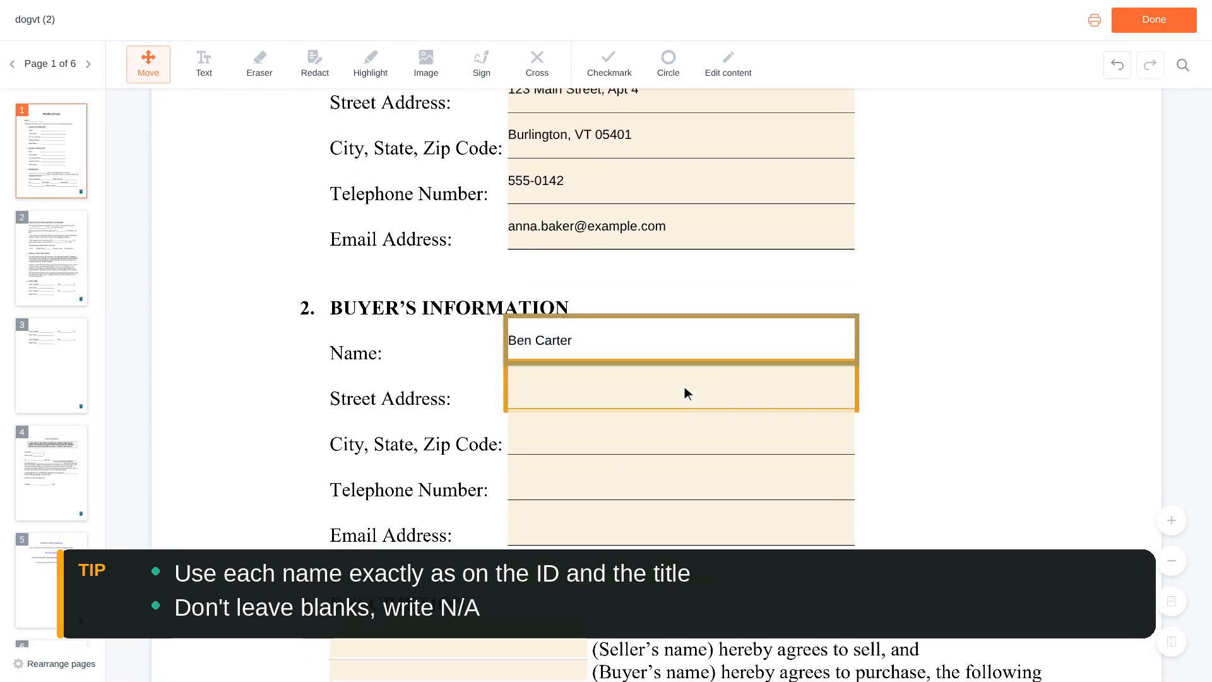
pyautogui.click(685, 393)
pyautogui.write('45')
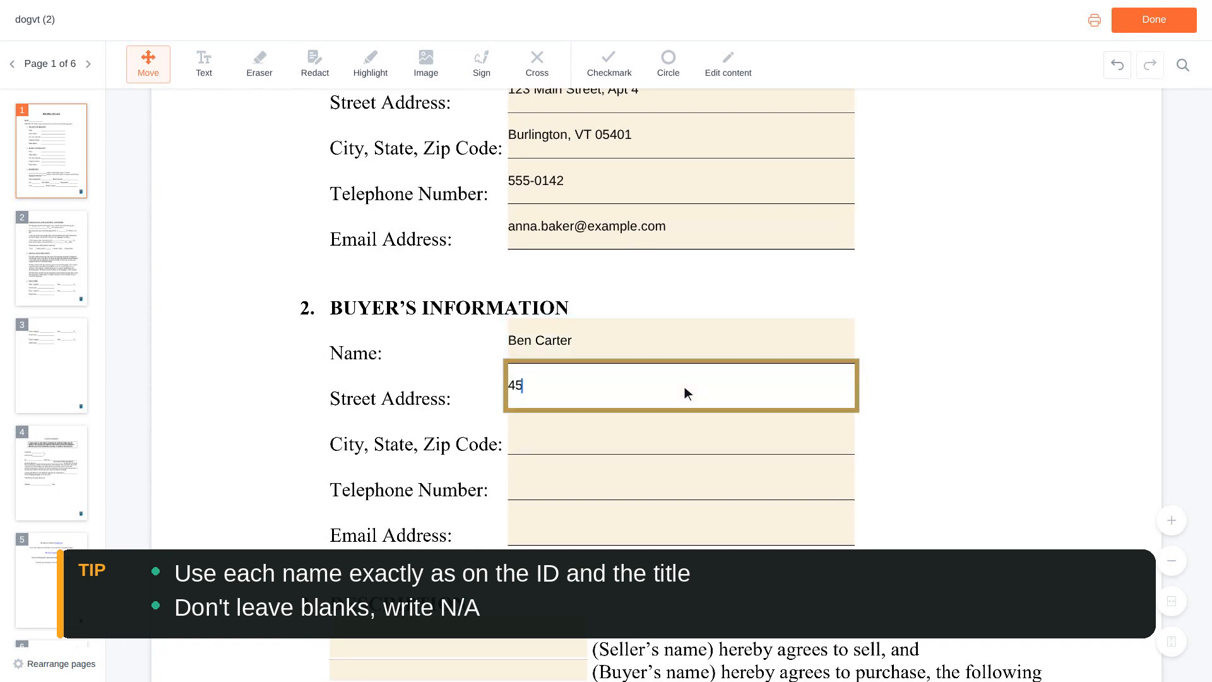
pyautogui.write('6 Oak Street')
pyautogui.scroll(-1, 685, 386)
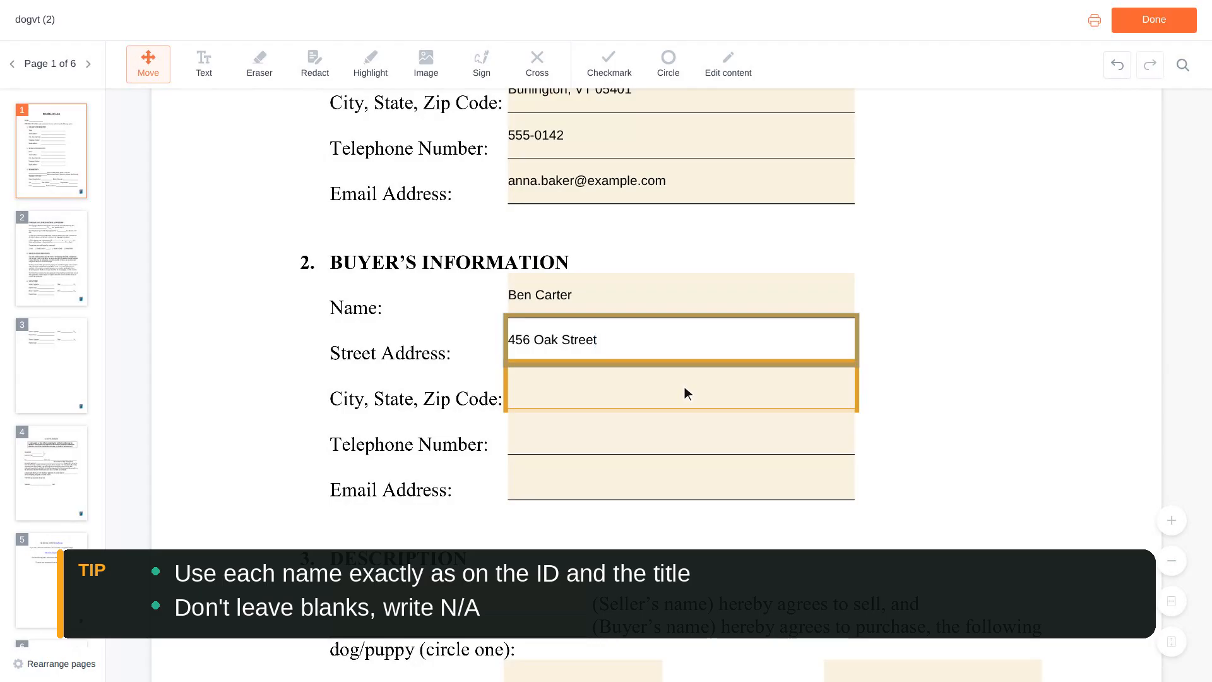
# - Fill in the buyer's city/state/ZIP, telephone number and e-mail address
pyautogui.click(684, 393)
pyautogui.write('Burlingto')
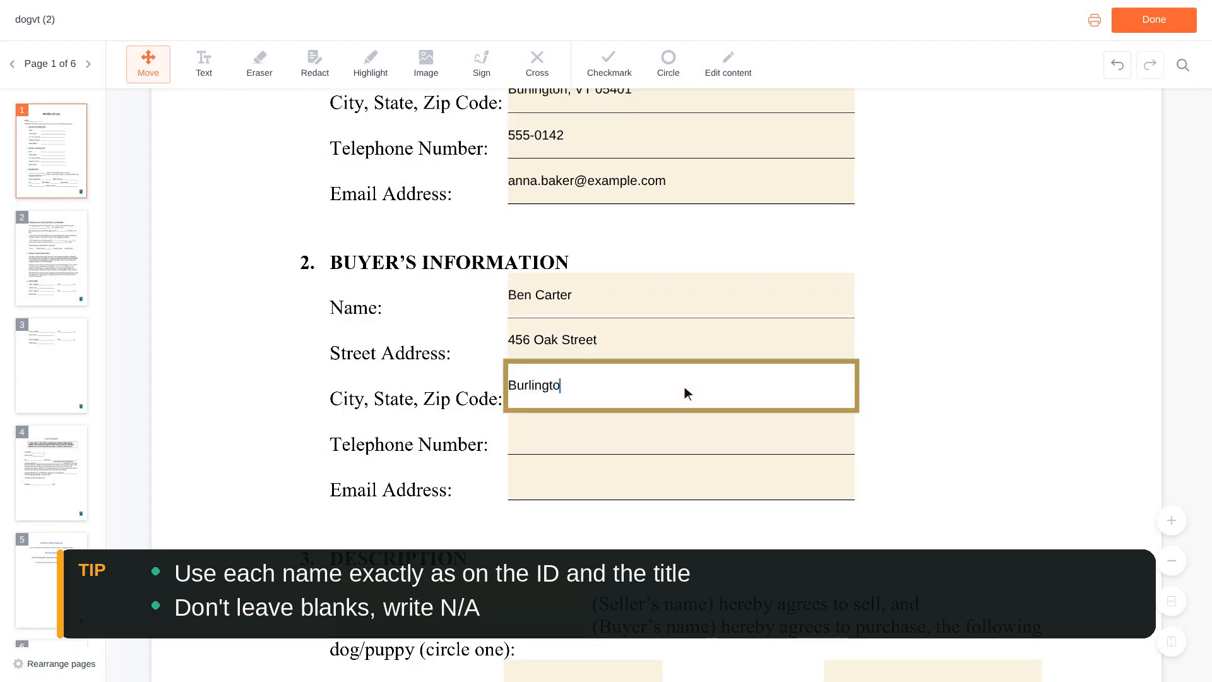
pyautogui.write('n, VT 05401')
pyautogui.scroll(-1, 684, 387)
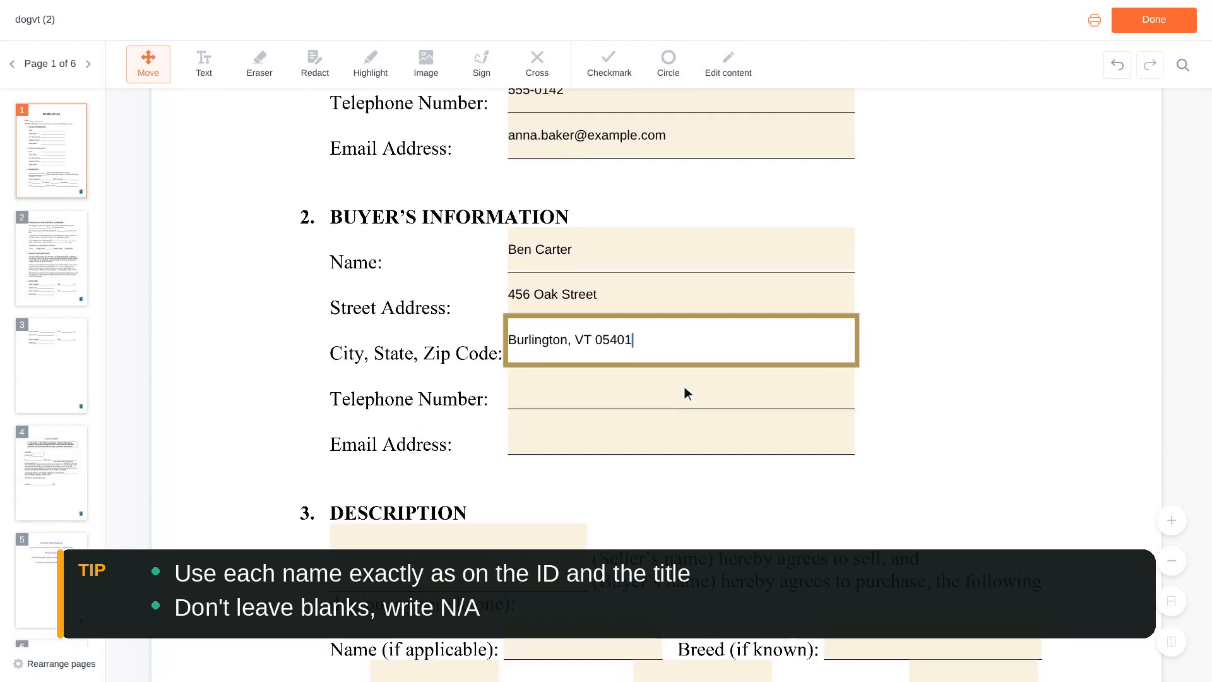
pyautogui.click(684, 393)
pyautogui.write('555-0188')
pyautogui.scroll(-1, 684, 393)
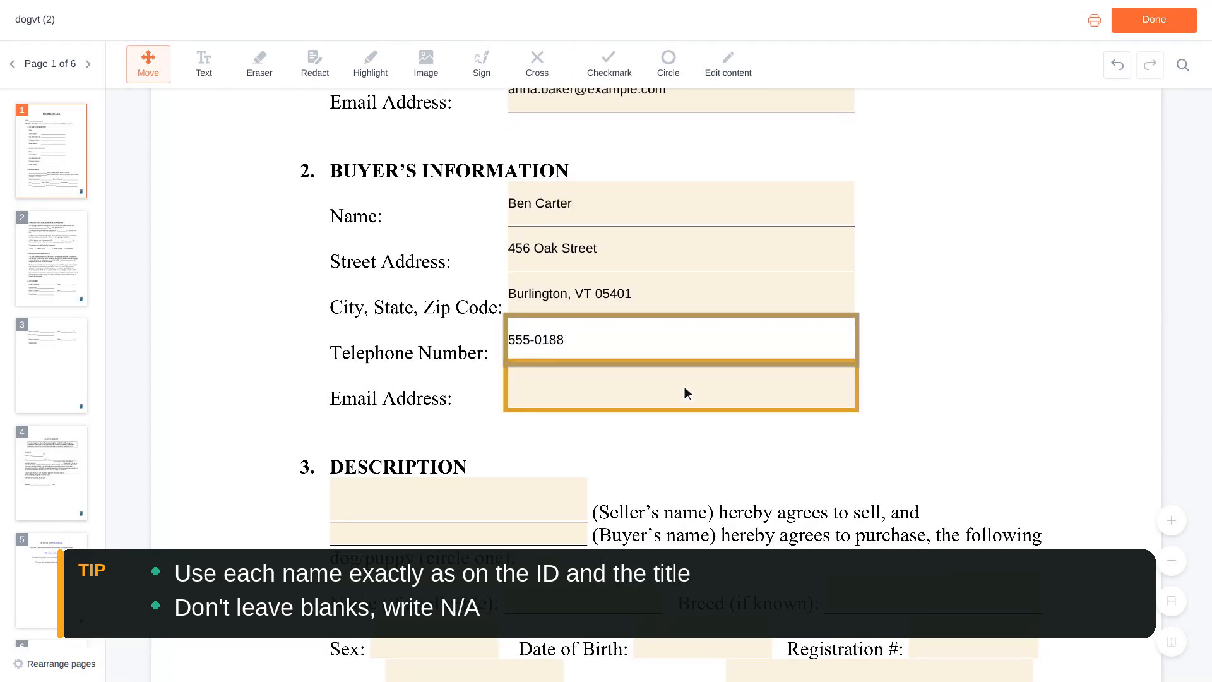
pyautogui.click(685, 392)
pyautogui.write('ben')
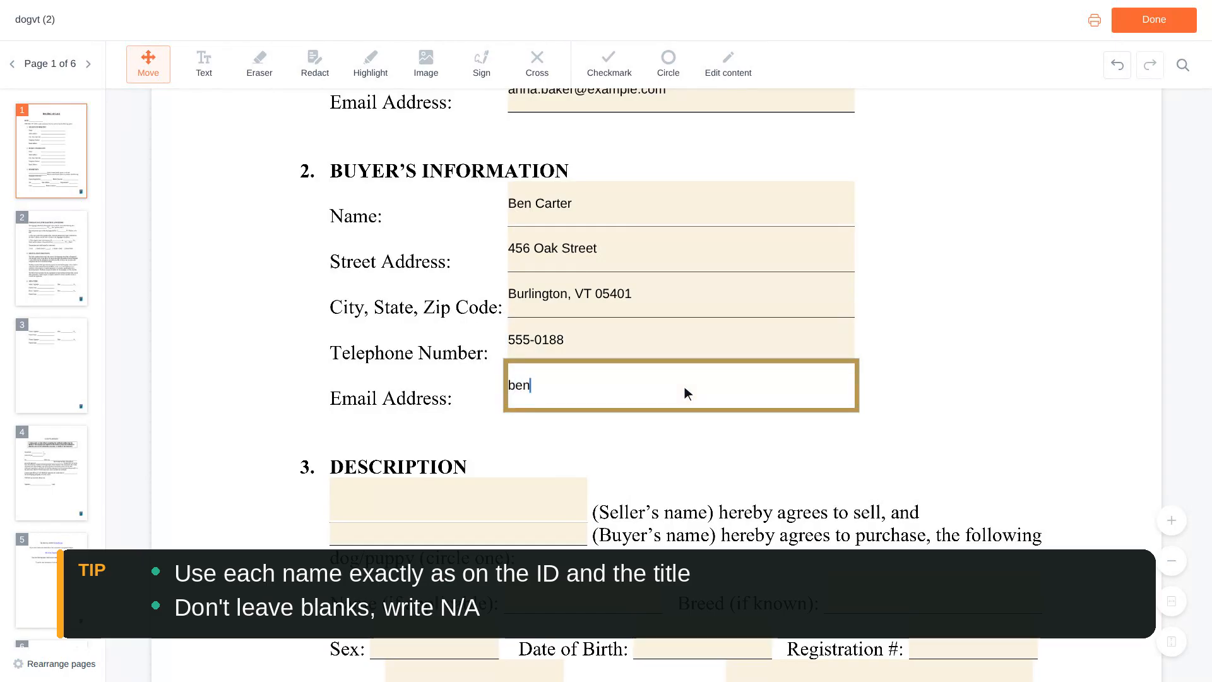
pyautogui.write('.carter@example.com')
pyautogui.scroll(-2, 684, 386)
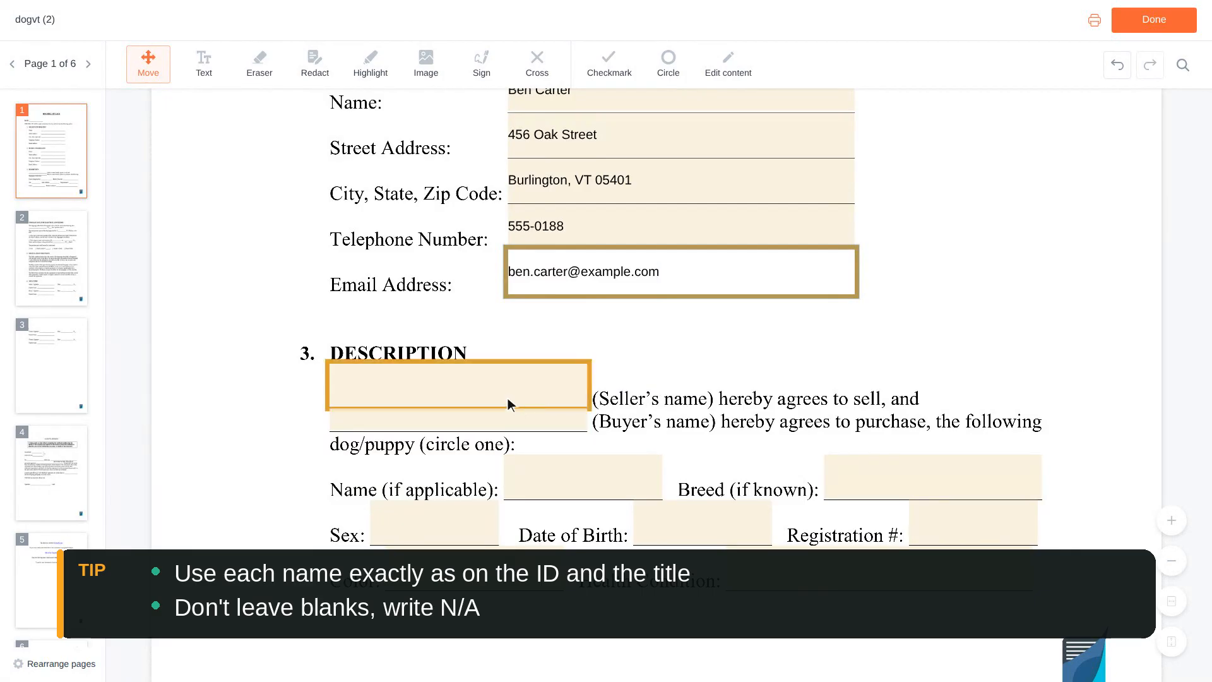
# - Write the seller's and buyer's names into the Description section's name blanks
pyautogui.click(461, 387)
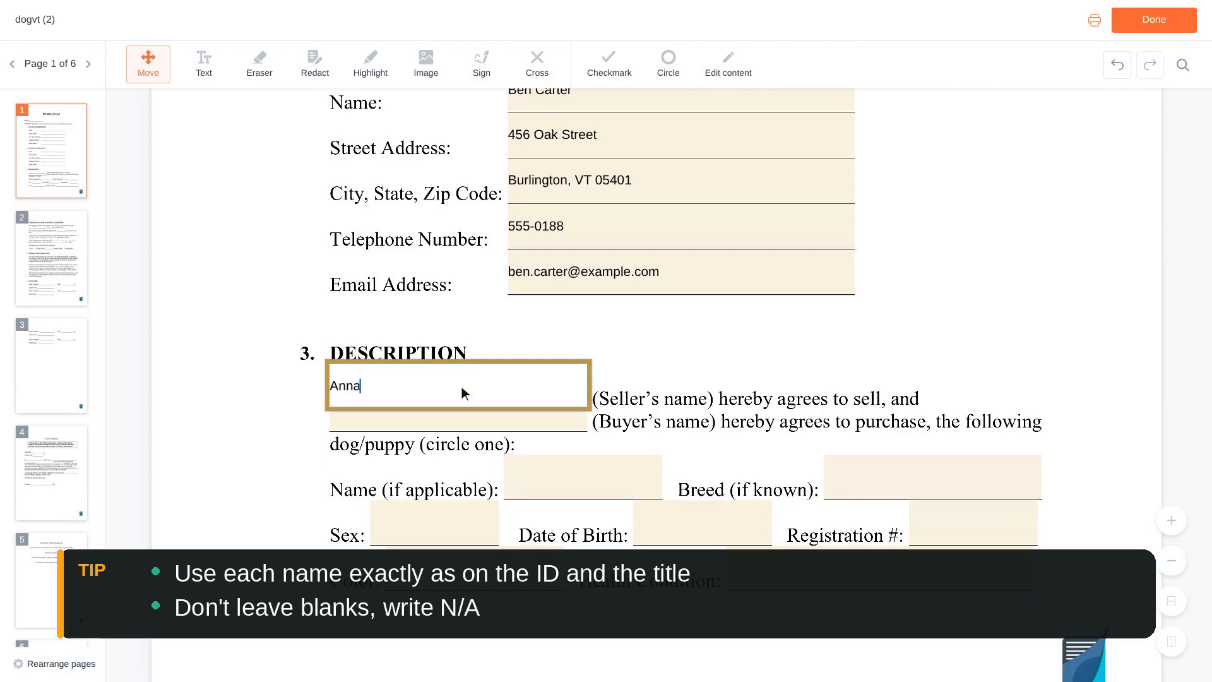
pyautogui.scroll(-1, 461, 386)
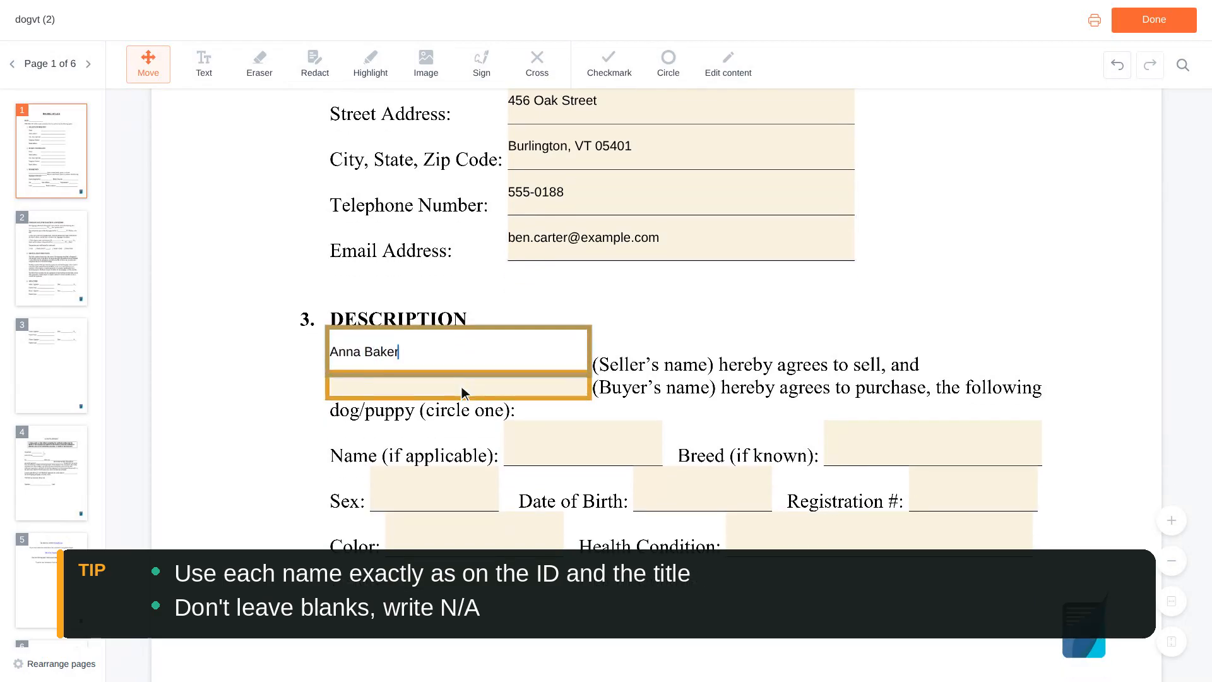
pyautogui.click(462, 387)
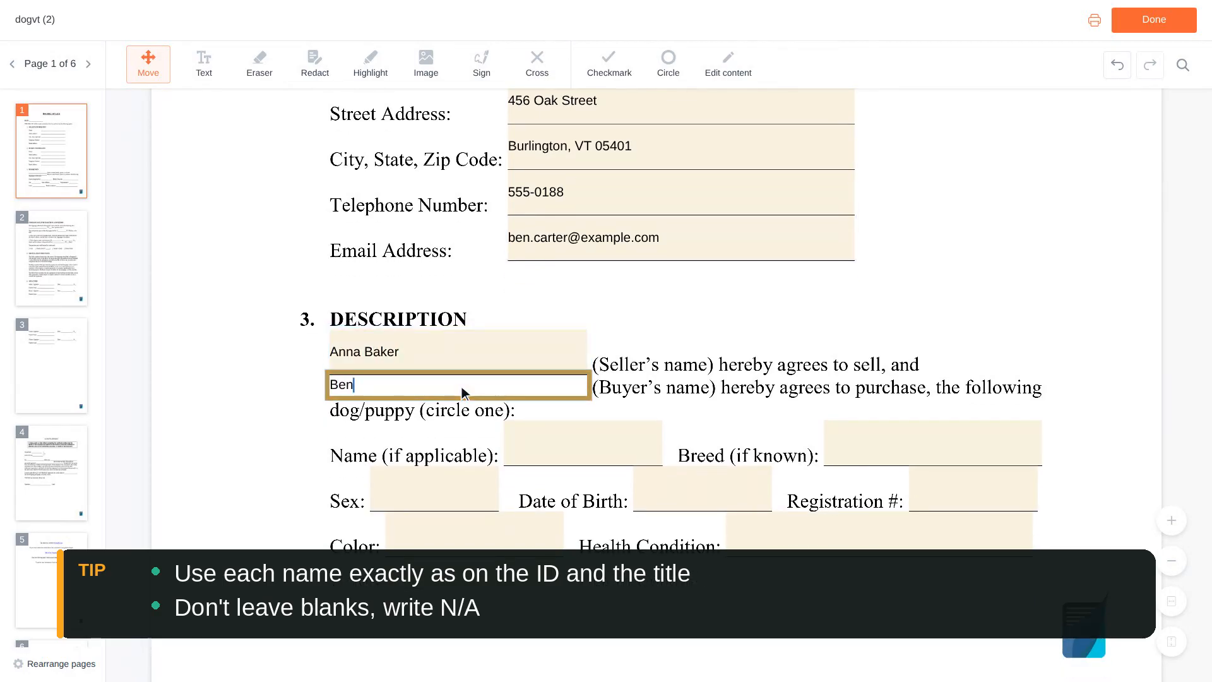
pyautogui.scroll(-1, 461, 387)
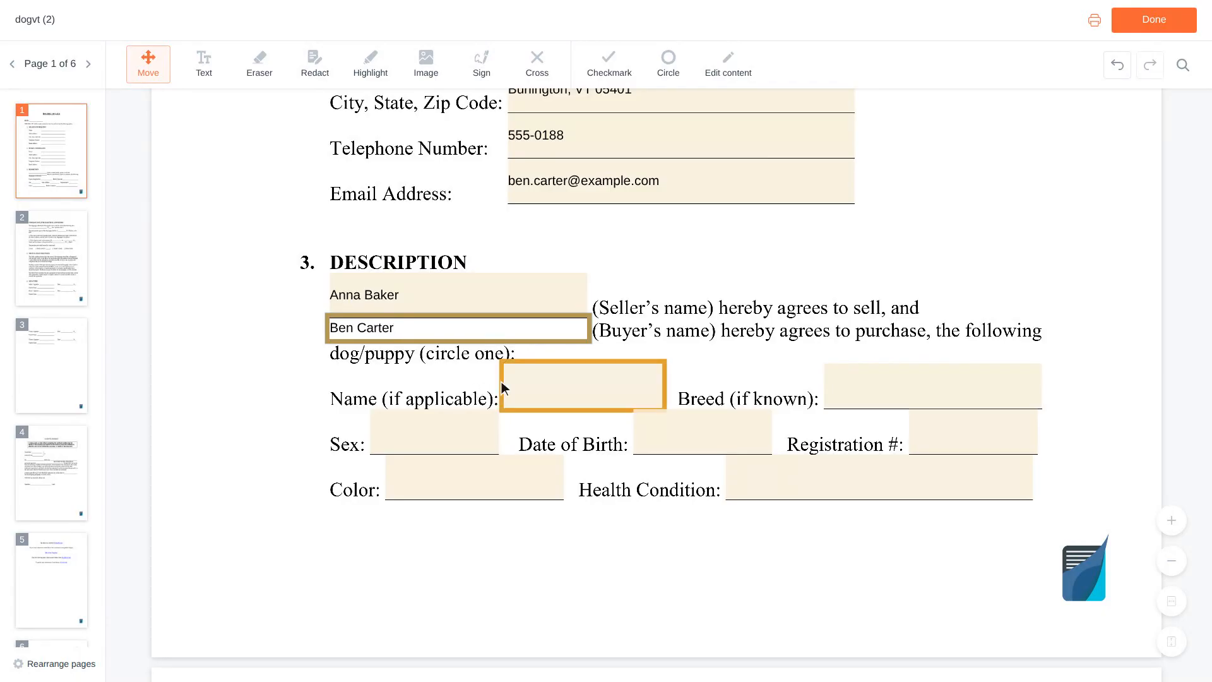
# - Enter the dog's name as Buddy and breed as Labrador Retriever
pyautogui.click(586, 391)
pyautogui.write('Buddy')
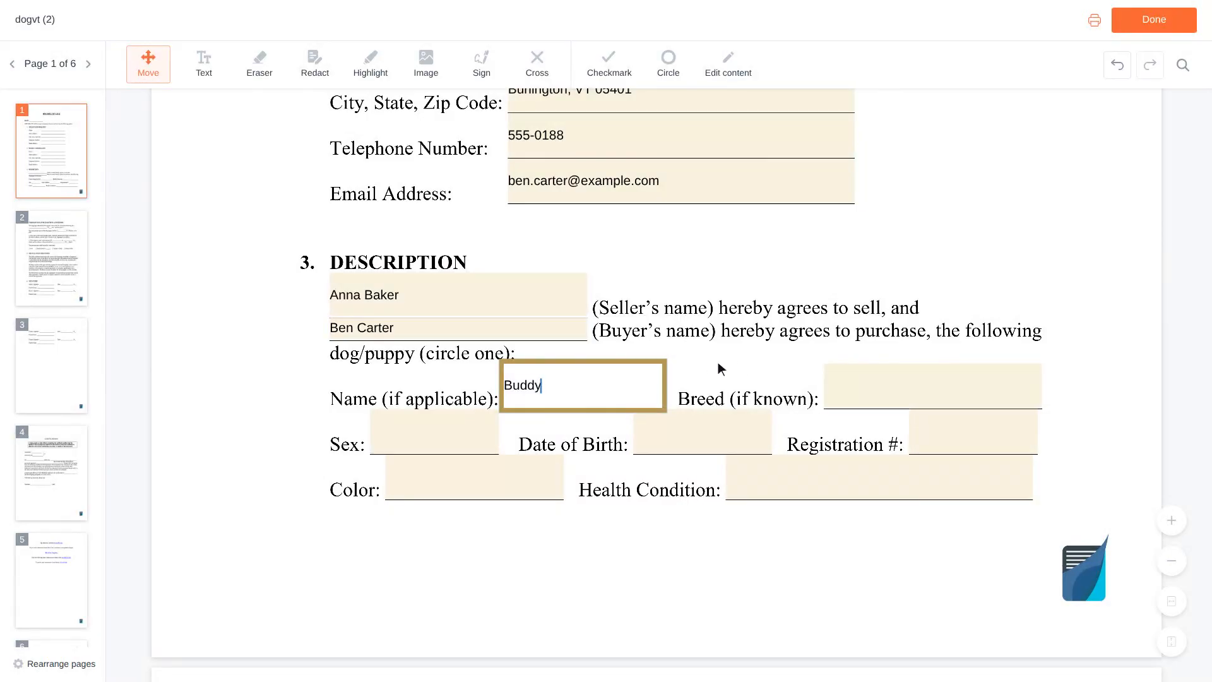
pyautogui.click(938, 387)
pyautogui.write('Labrado')
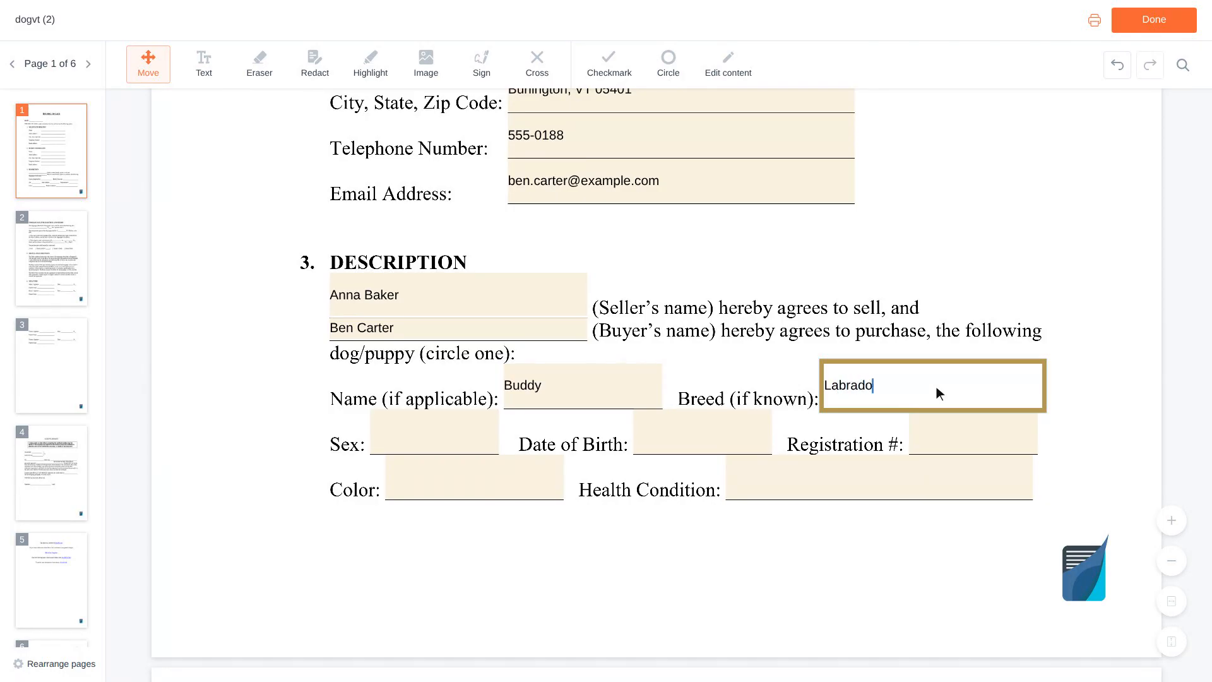
pyautogui.write('r Retriever')
pyautogui.scroll(-1, 937, 388)
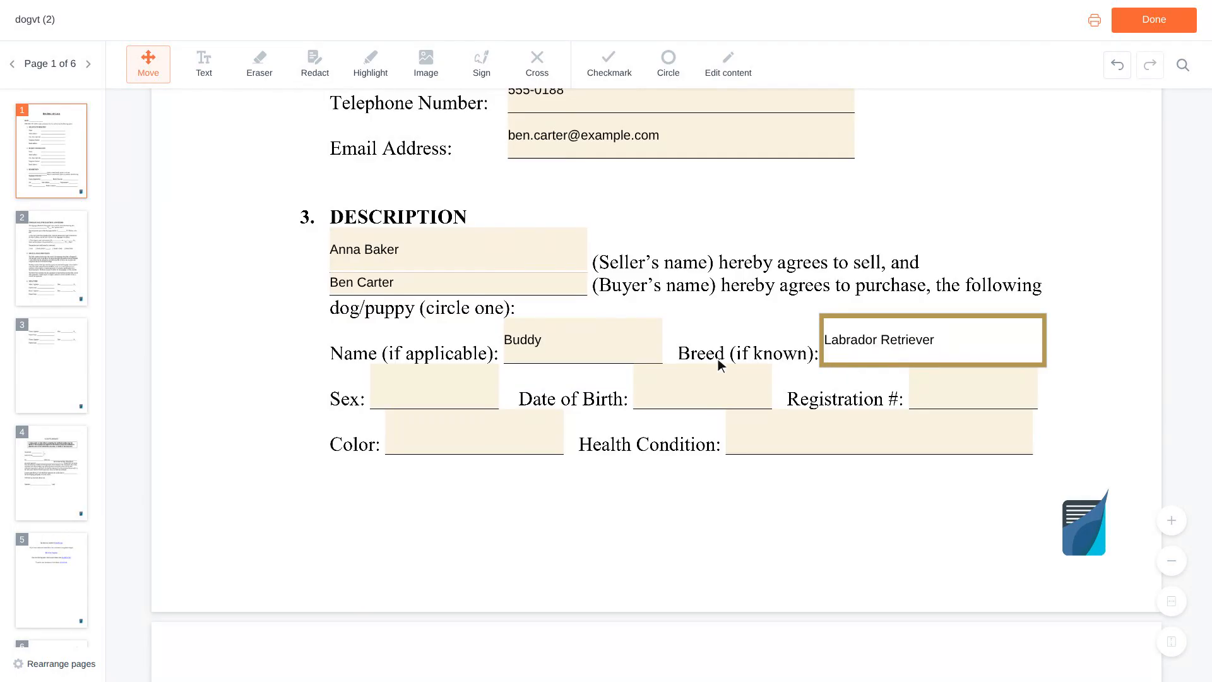
# - Set the dog's sex to Male, birth date 03/15/2022, registration AKC EXAMPLE01
pyautogui.click(438, 388)
pyautogui.write('Male')
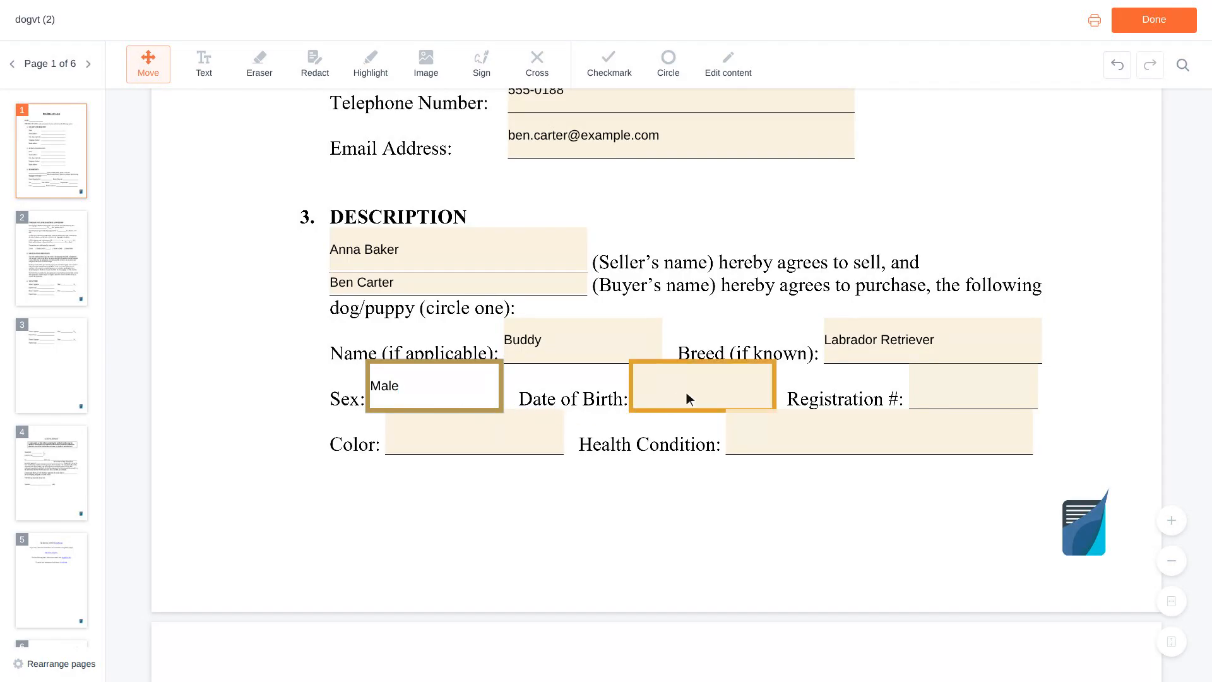
pyautogui.click(704, 388)
pyautogui.write('03/15/2022')
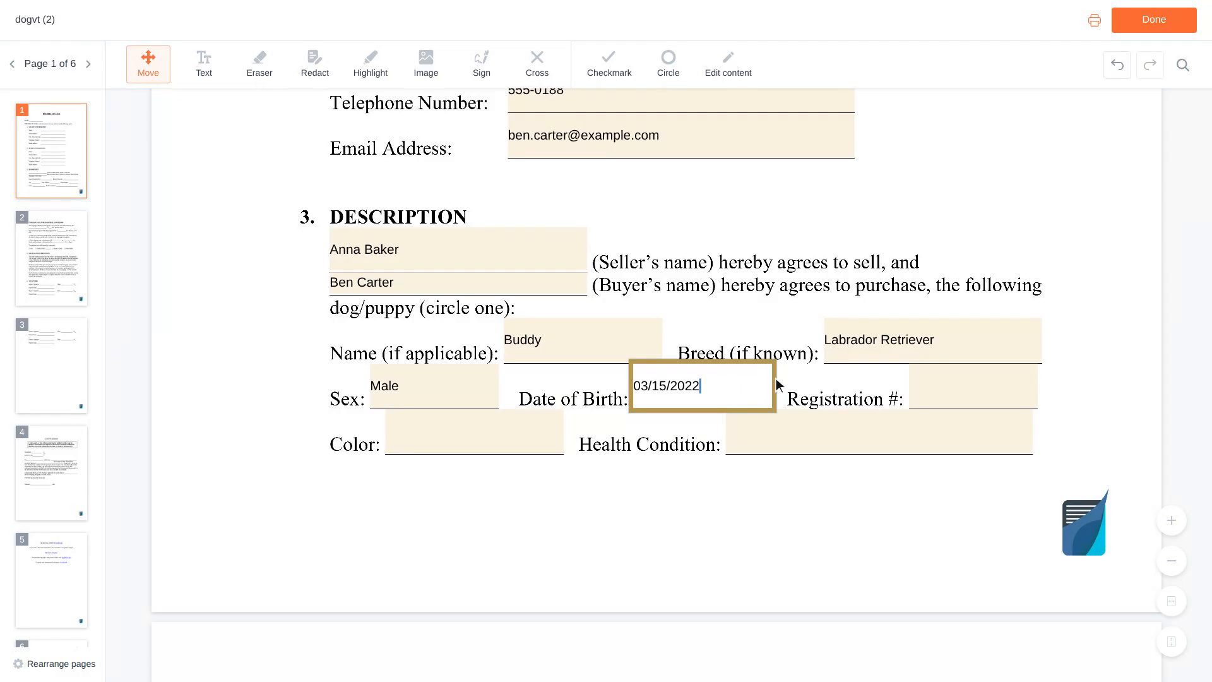
pyautogui.click(975, 387)
pyautogui.write('AKC EXAMP')
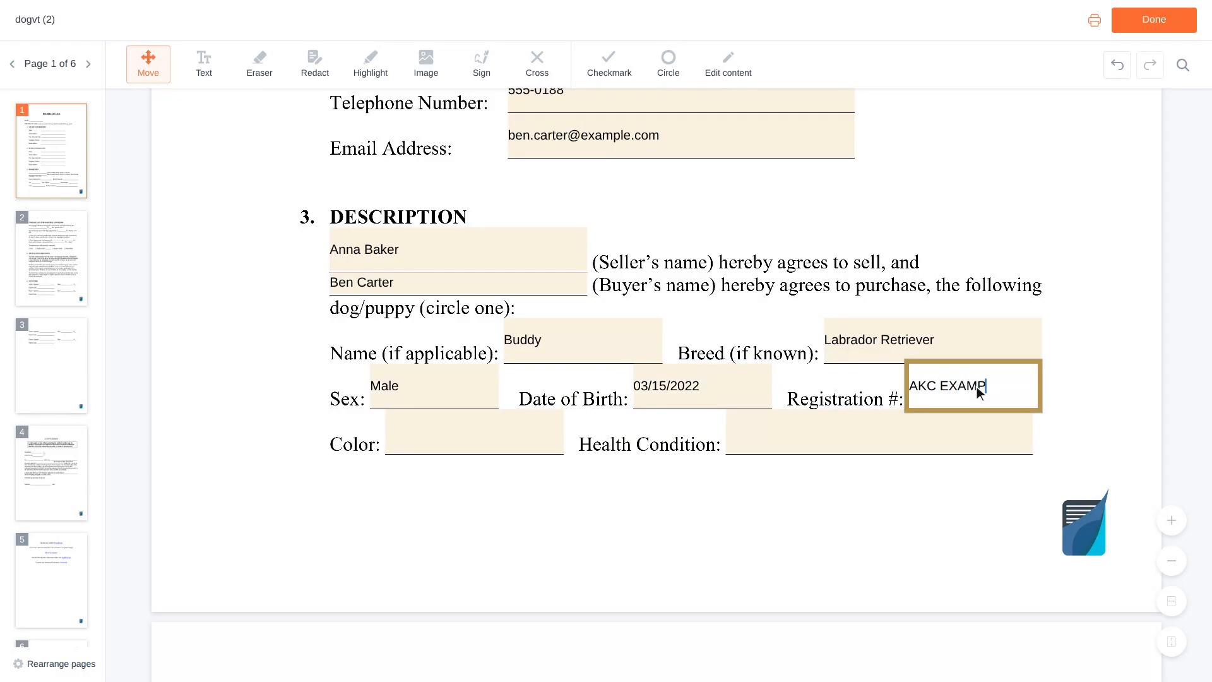
pyautogui.write('LE01')
pyautogui.scroll(-1, 977, 387)
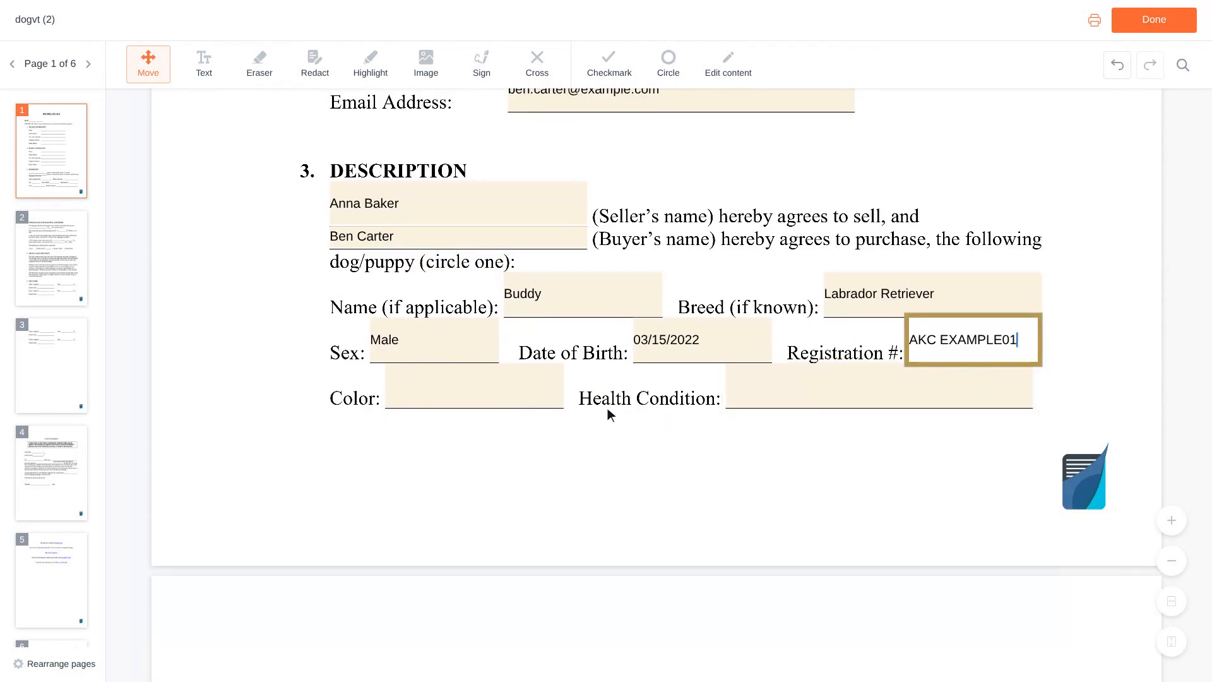
# - Set the dog's colour to Black and describe its health condition as healthy
pyautogui.click(479, 386)
pyautogui.write('B')
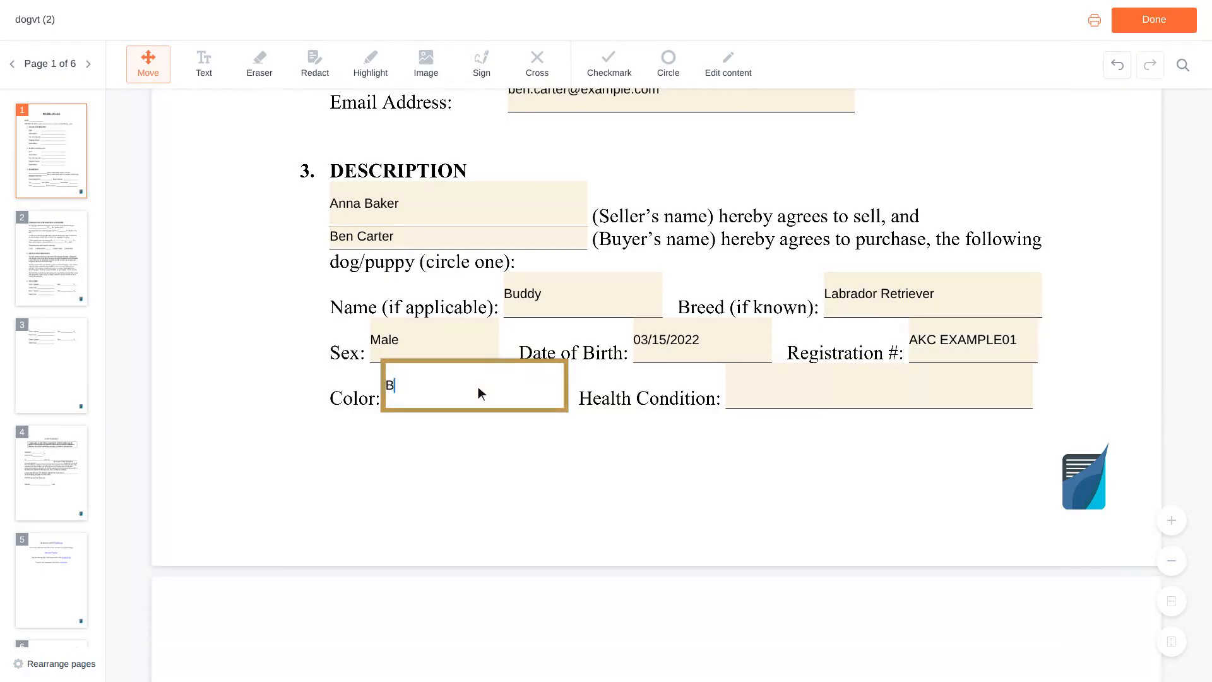
pyautogui.write('lack')
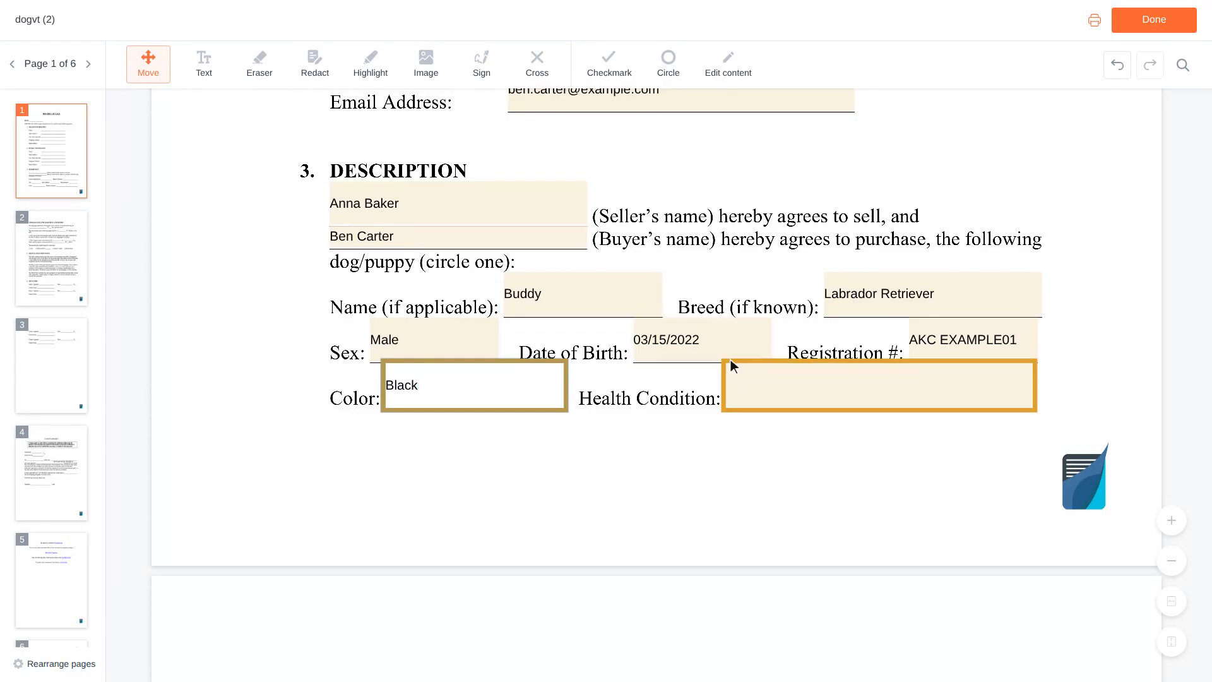
pyautogui.click(883, 387)
pyautogui.write('H')
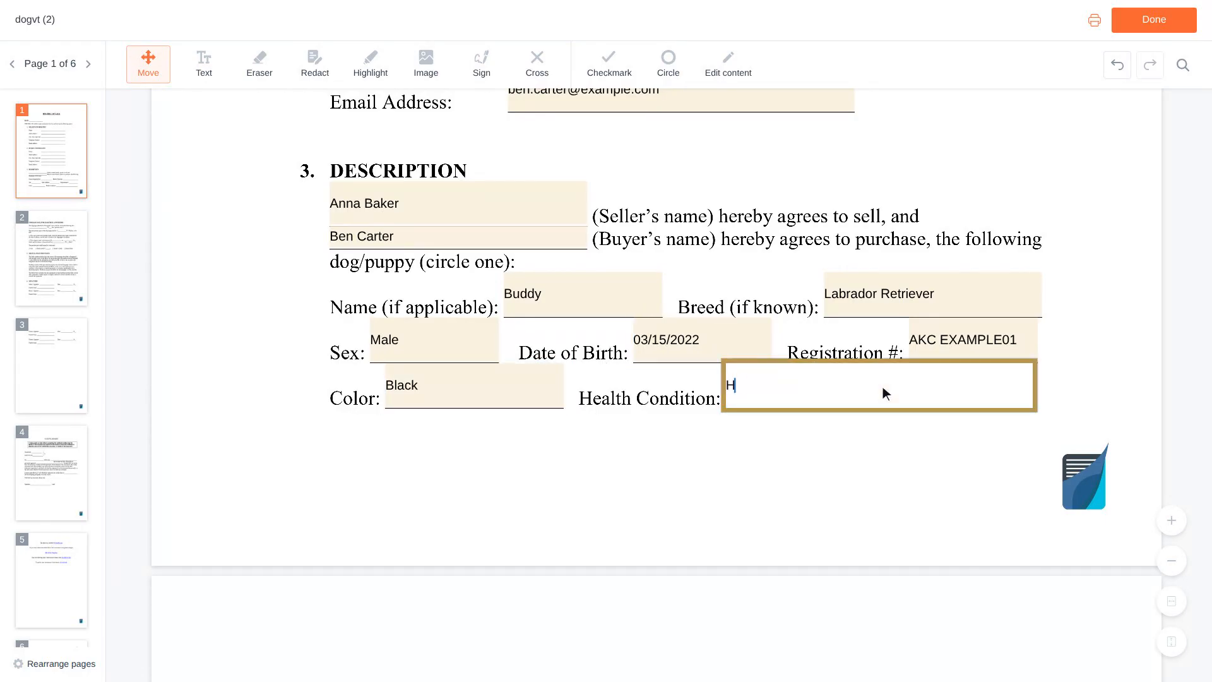
pyautogui.write('ealthy, current on shot')
pyautogui.scroll(-5, 883, 386)
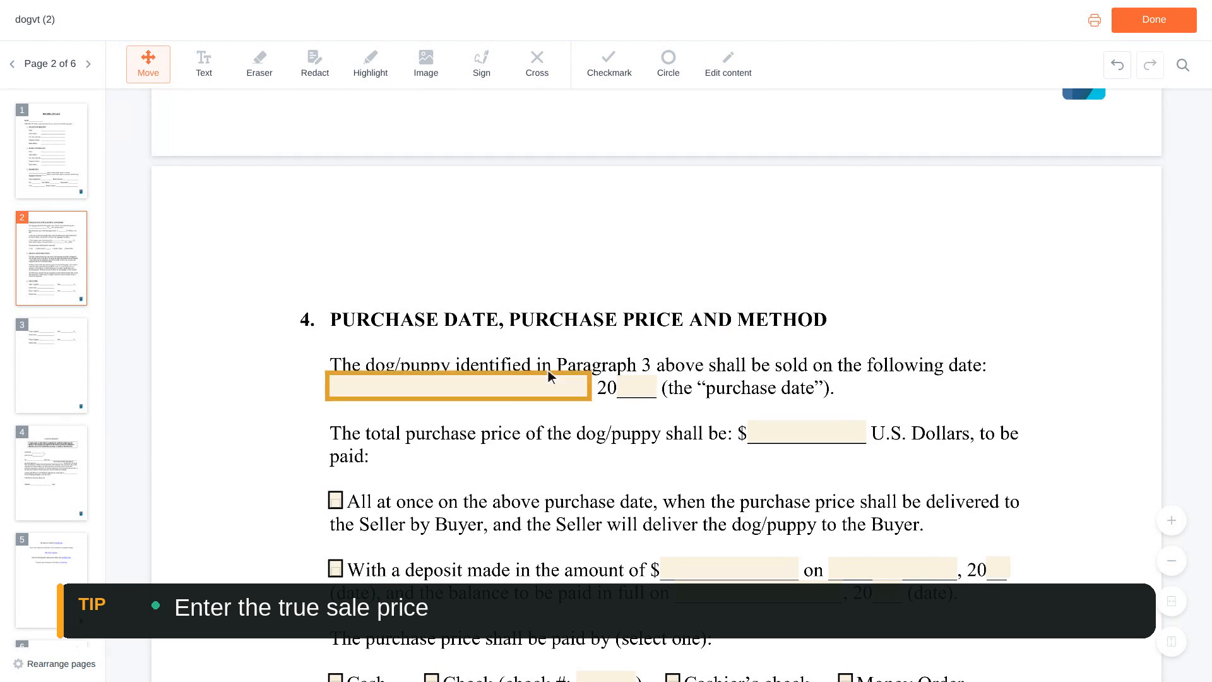
# - Enter purchase date March 15, price 8,500 and check number 1024
pyautogui.click(463, 392)
pyautogui.write('March ')
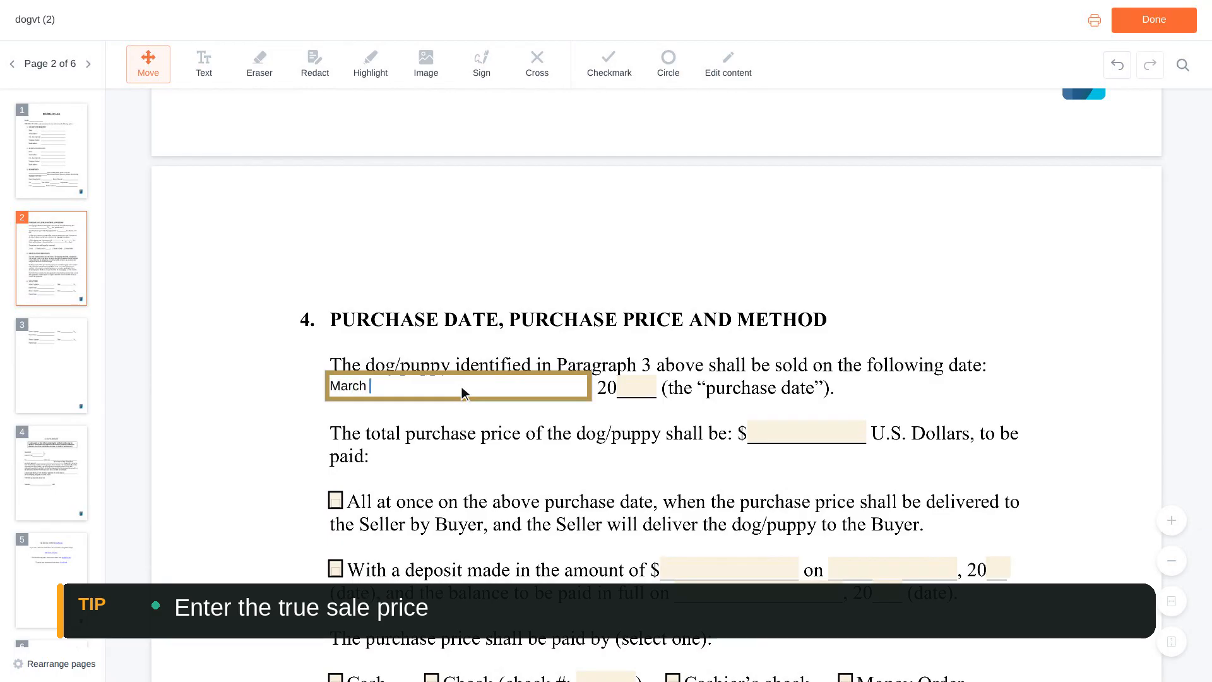
pyautogui.write('15')
pyautogui.scroll(-1, 463, 393)
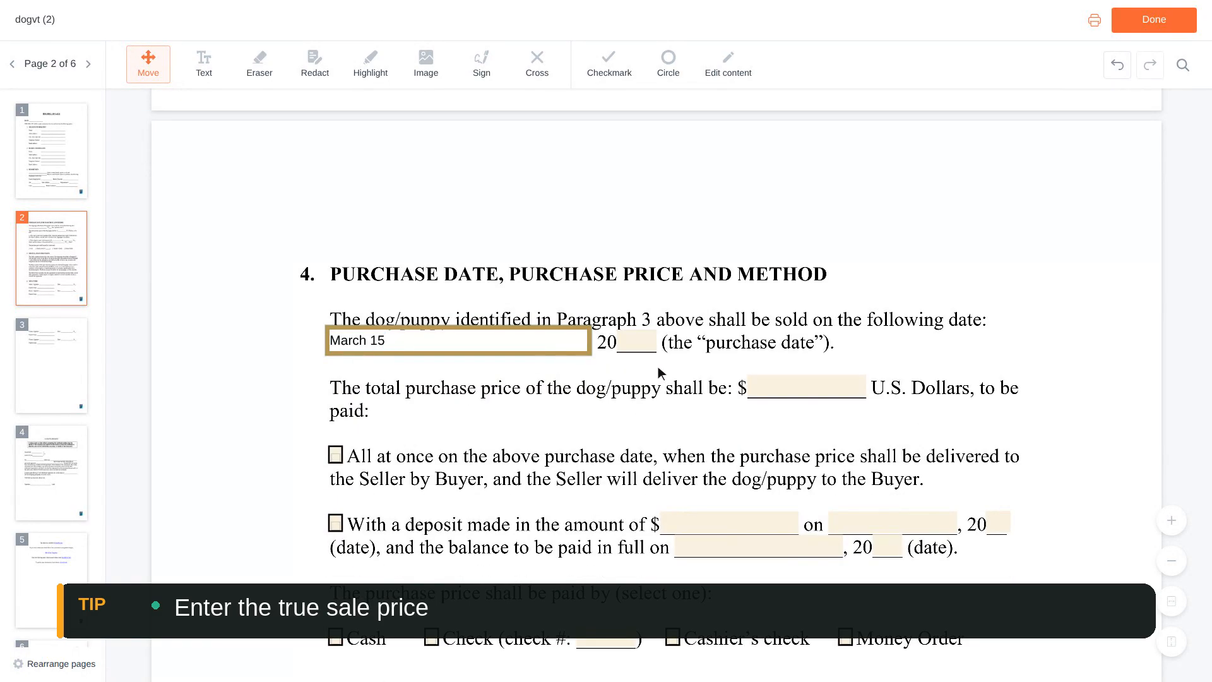
pyautogui.click(808, 387)
pyautogui.write('8,500')
pyautogui.scroll(-5, 813, 393)
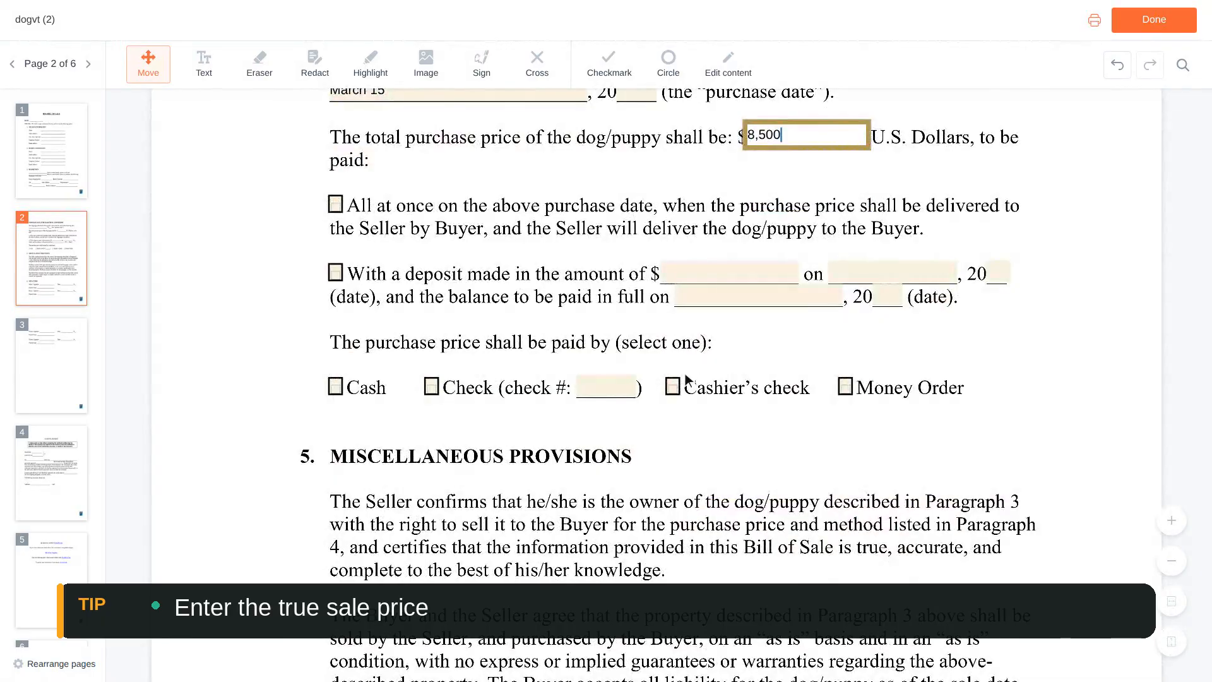
pyautogui.click(611, 392)
pyautogui.write('1024')
# - Tick the 'All at once' payment option and the 'Check' payment method
pyautogui.scroll(3, 611, 391)
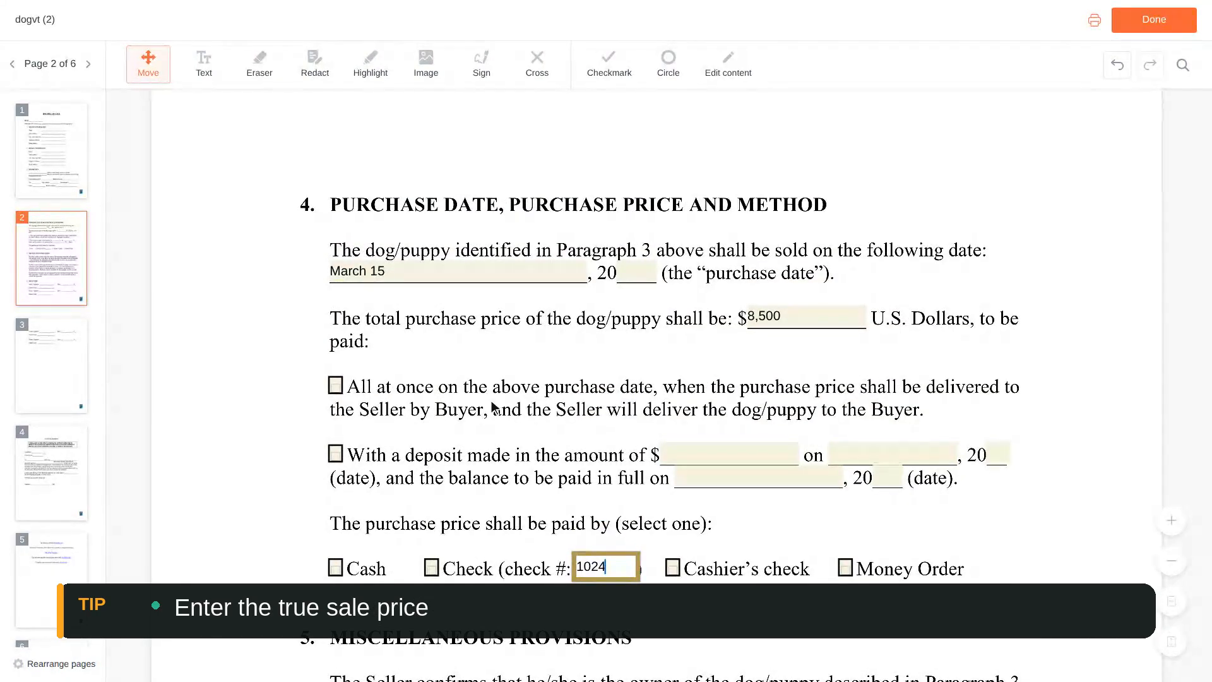
pyautogui.click(336, 385)
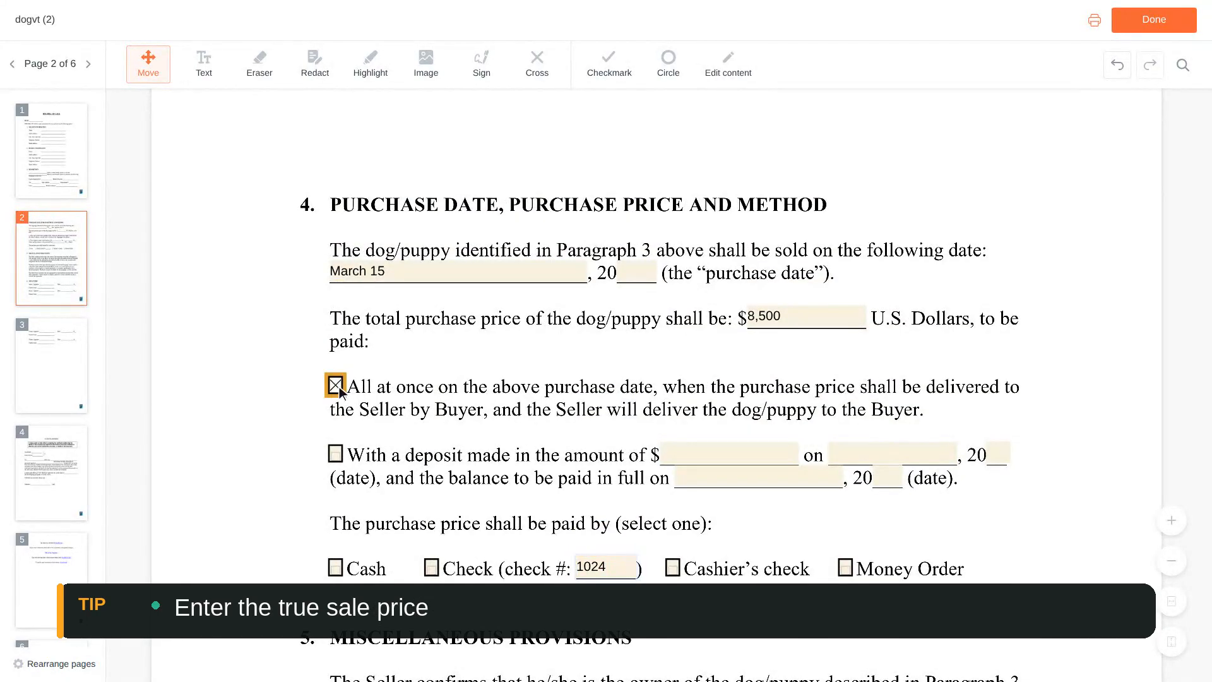
pyautogui.scroll(-3, 339, 390)
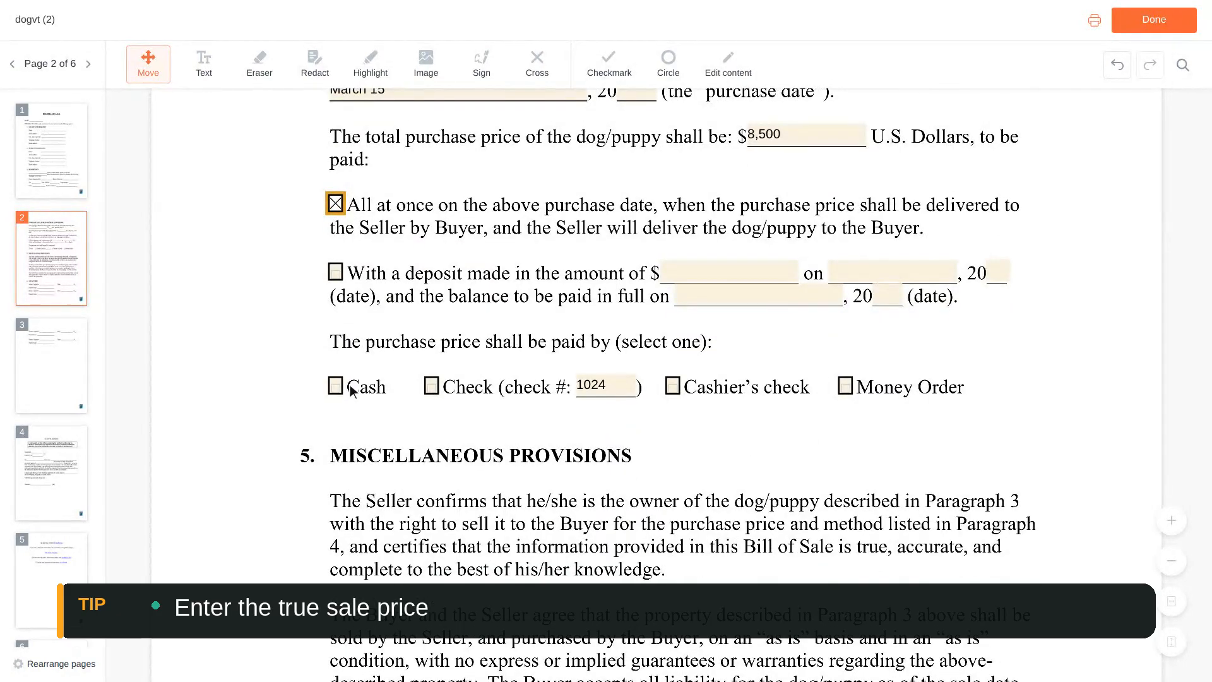
pyautogui.click(429, 388)
pyautogui.scroll(-9, 433, 387)
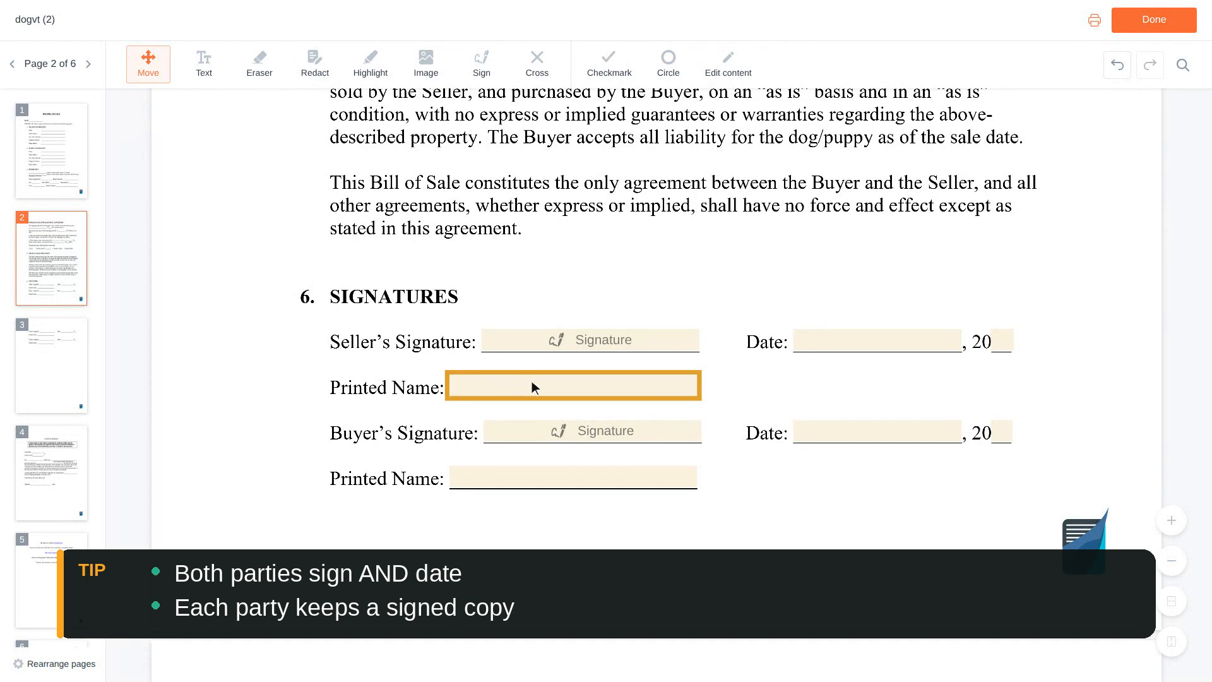
# - Type the seller's and buyer's names into their Printed Name fields under the signature lines
pyautogui.click(574, 386)
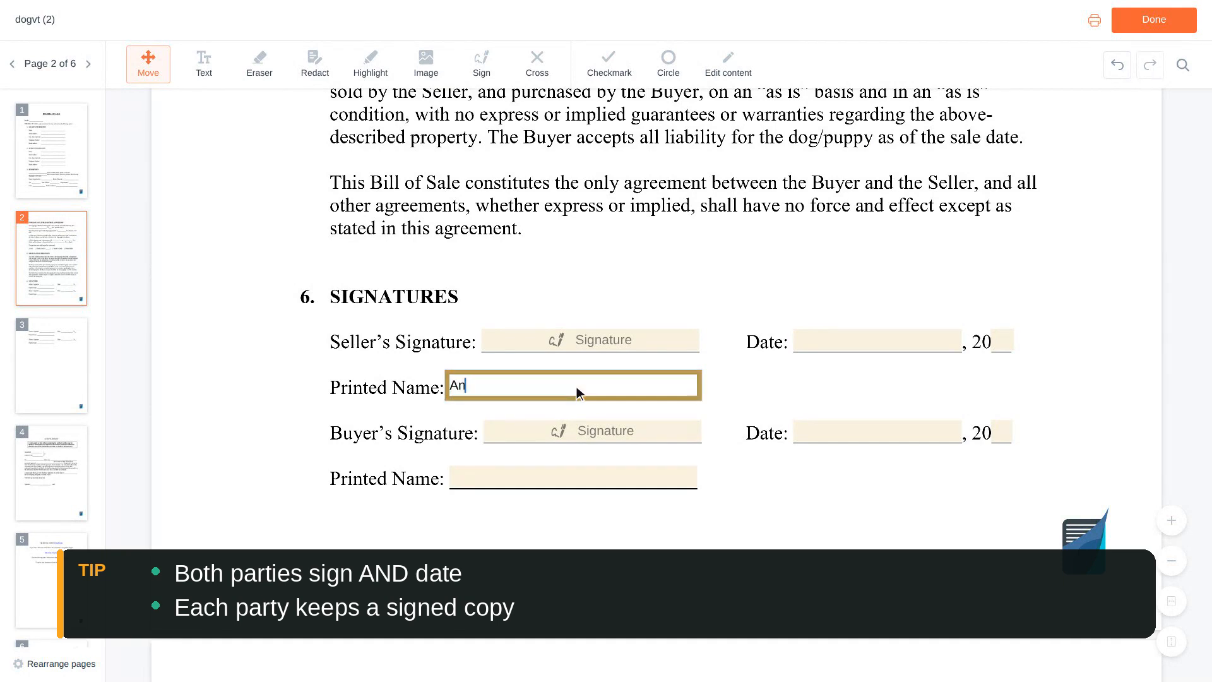
pyautogui.scroll(-2, 578, 386)
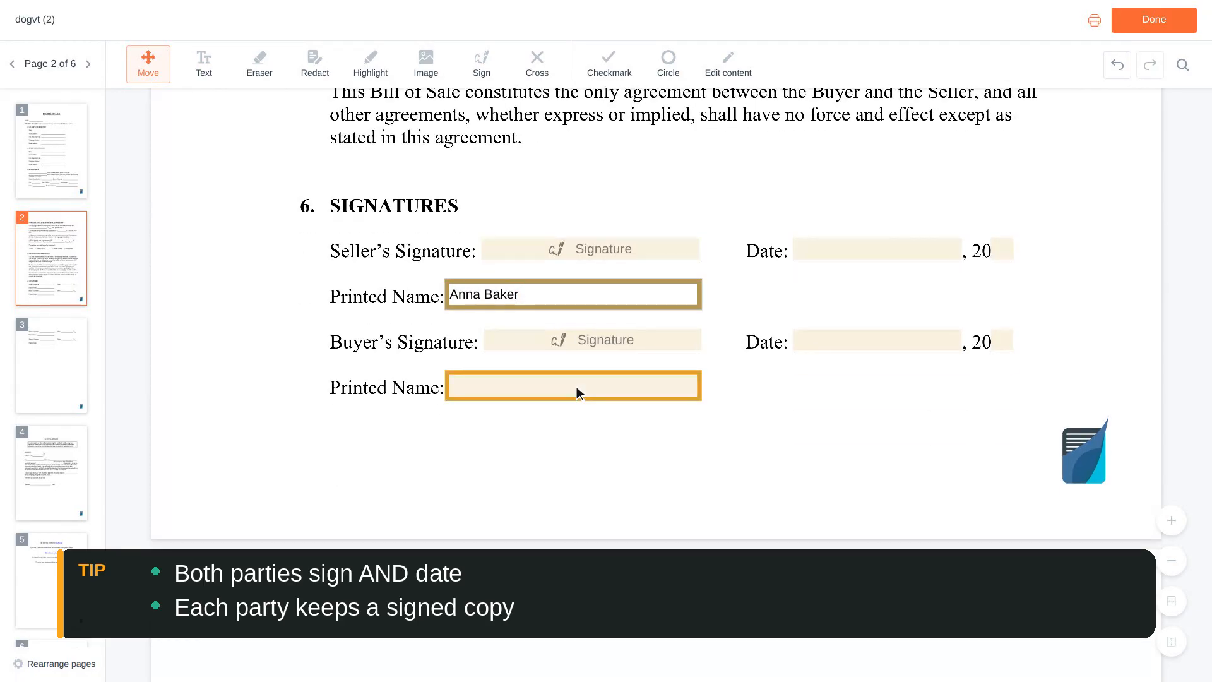
pyautogui.click(577, 388)
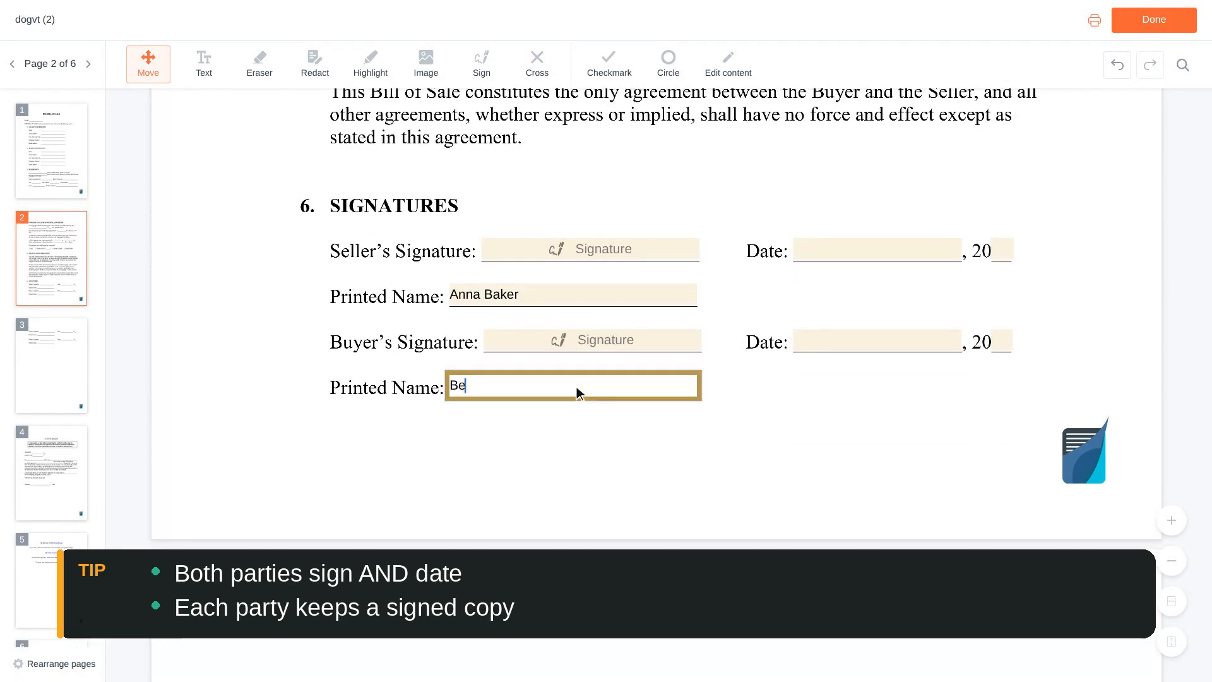
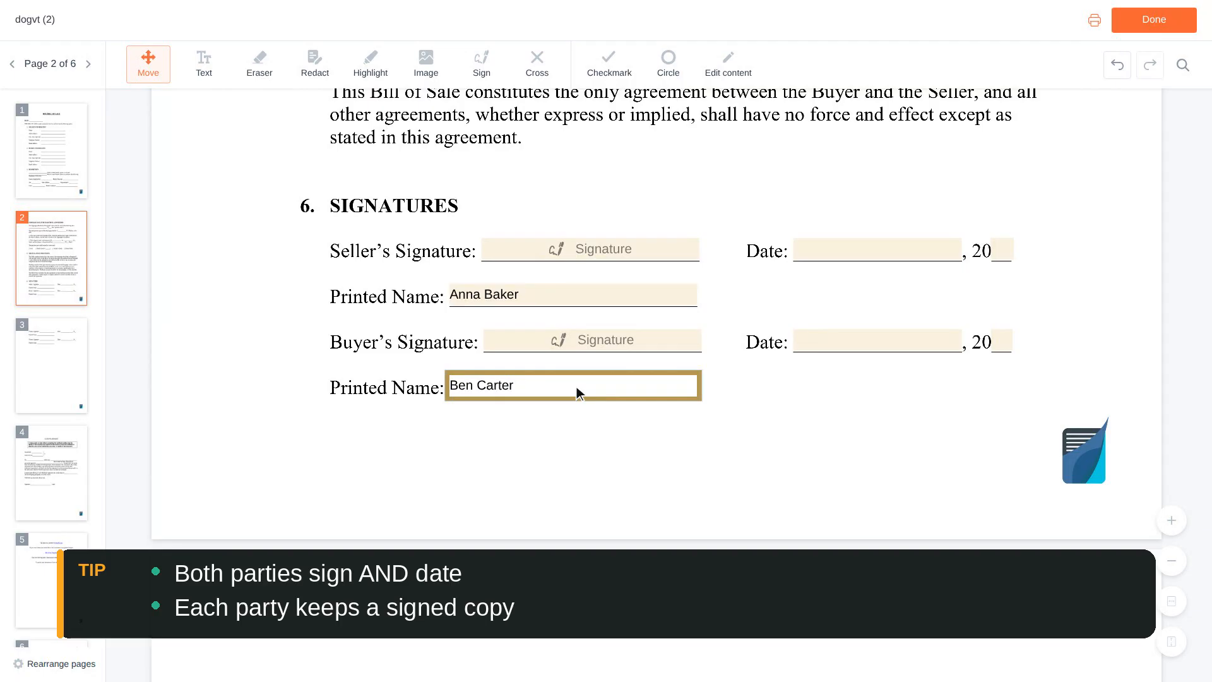
pyautogui.scroll(2, 578, 387)
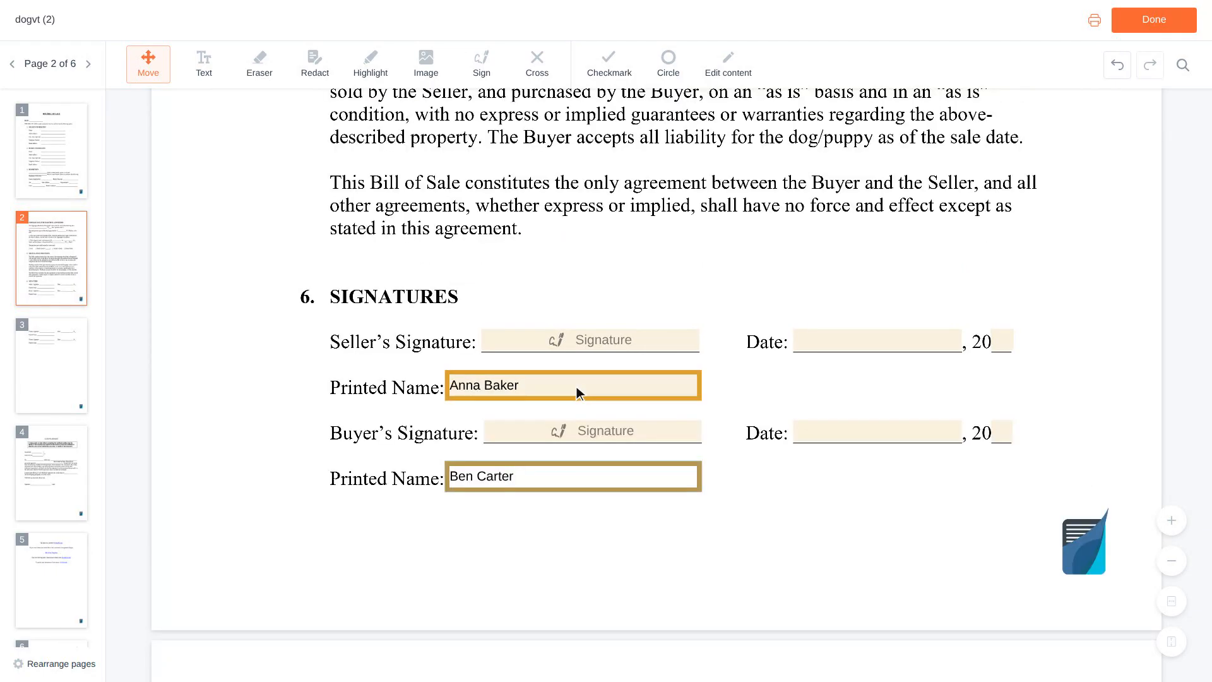